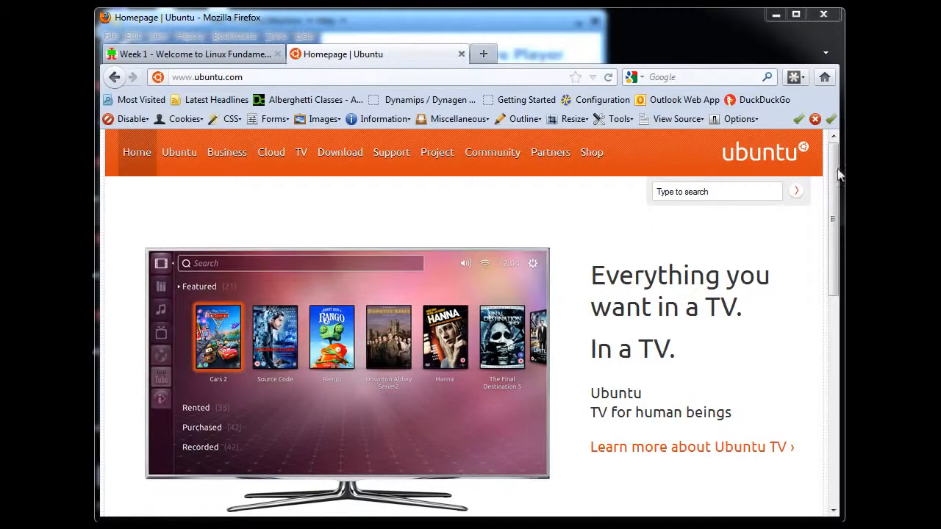
# - Follow 'Get Ubuntu now' from the ubuntu.com homepage to the Download Ubuntu page's three options
pyautogui.moveTo(841, 169); pyautogui.dragTo(843, 279)
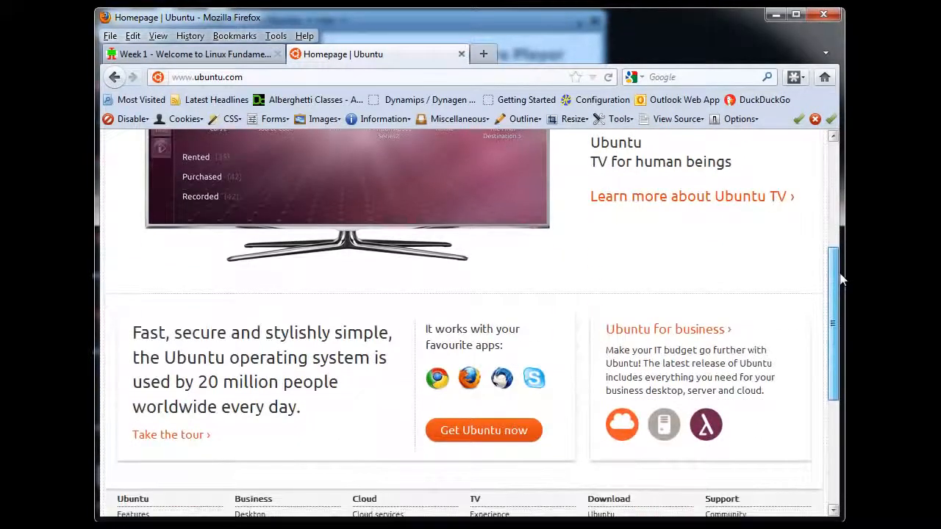
pyautogui.click(475, 433)
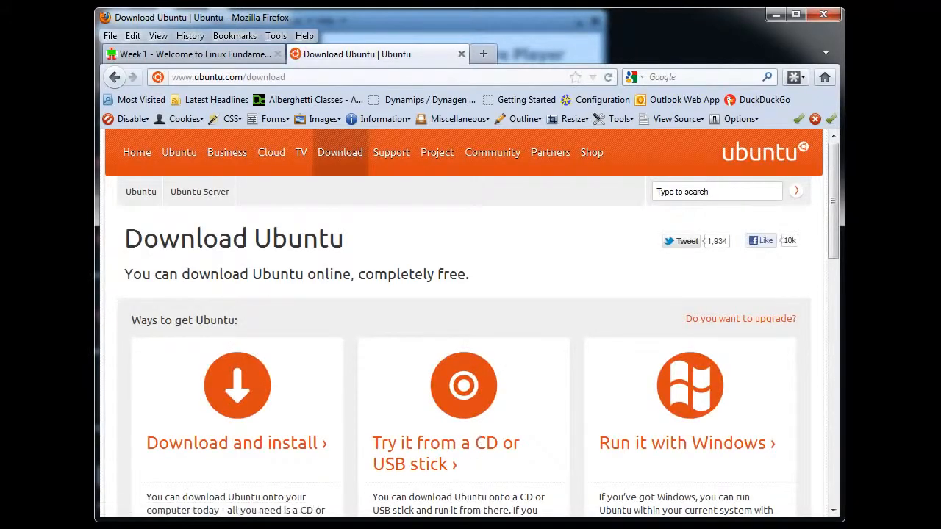
pyautogui.moveTo(840, 169); pyautogui.dragTo(843, 217)
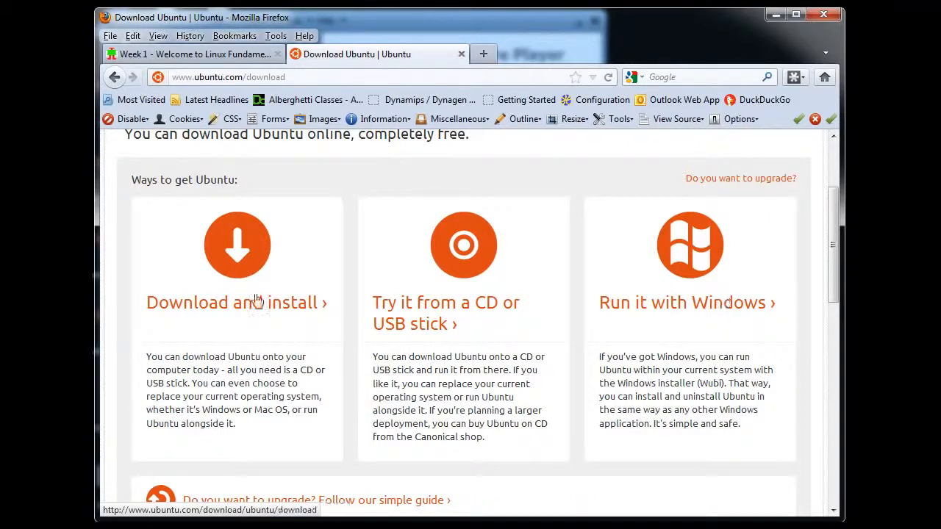
# - Choose 'Download and install' and scroll to the Ubuntu 11.10, 32-bit download options
pyautogui.click(237, 267)
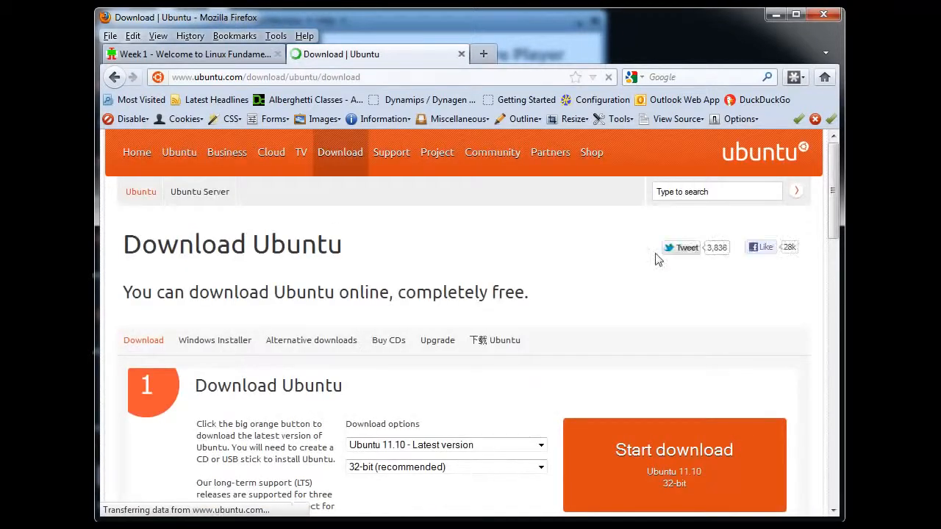
pyautogui.moveTo(834, 189); pyautogui.dragTo(838, 246)
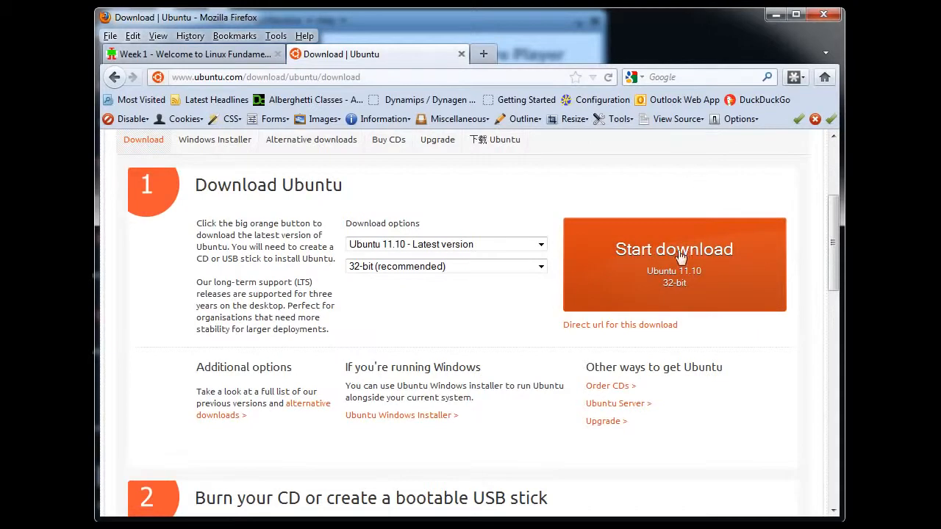
# - Minimize Firefox and VMware Player, then move the ubuntu-11.10-desktop-i386.iso icon right
pyautogui.click(777, 15)
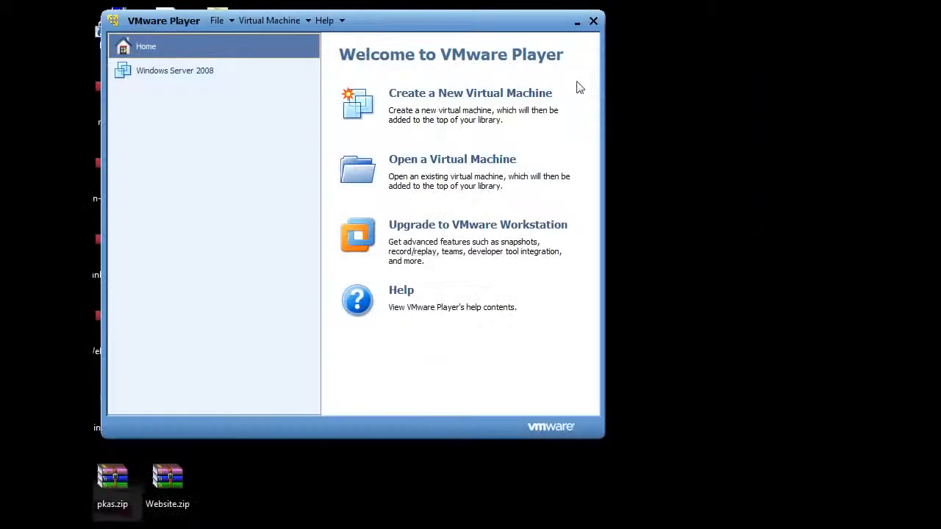
pyautogui.click(579, 24)
pyautogui.moveTo(443, 184); pyautogui.dragTo(499, 187)
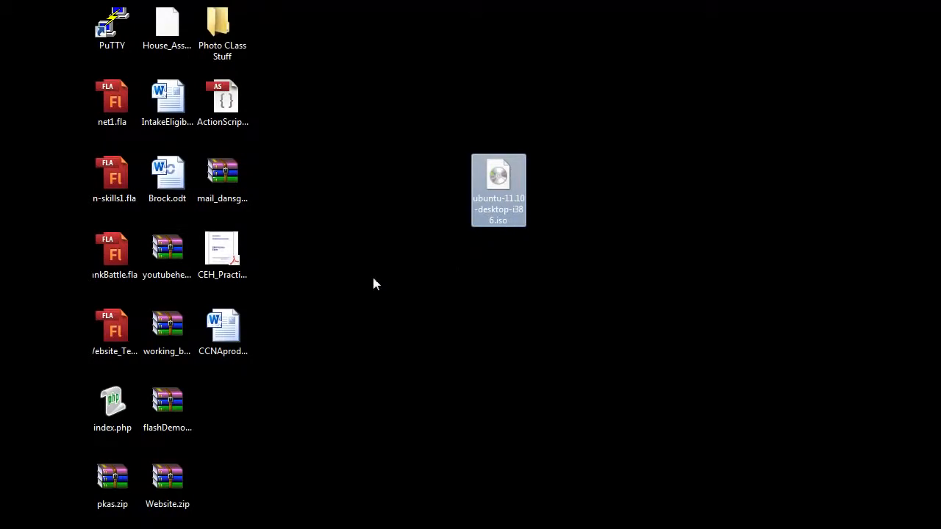
# - Check the ISO's context menu twice without choosing anything, then restore VMware Player
pyautogui.rightClick(497, 177)
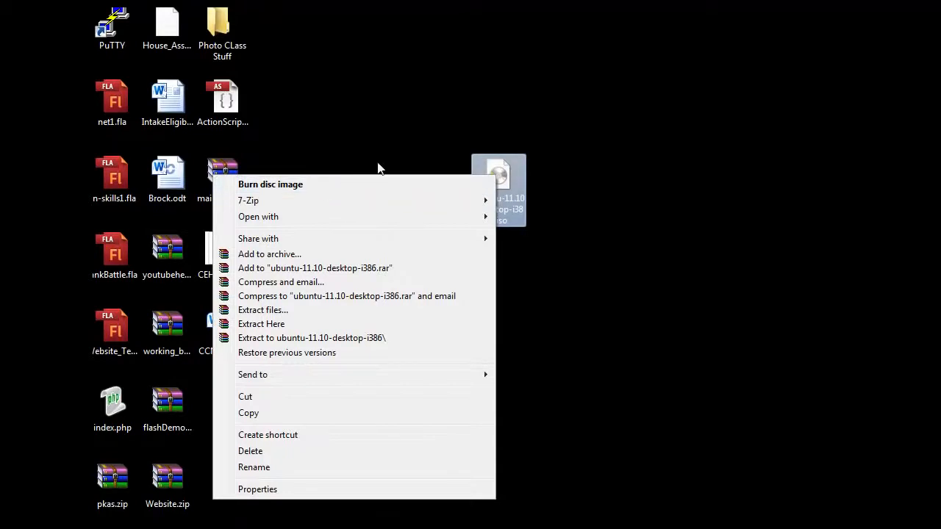
pyautogui.click(542, 110)
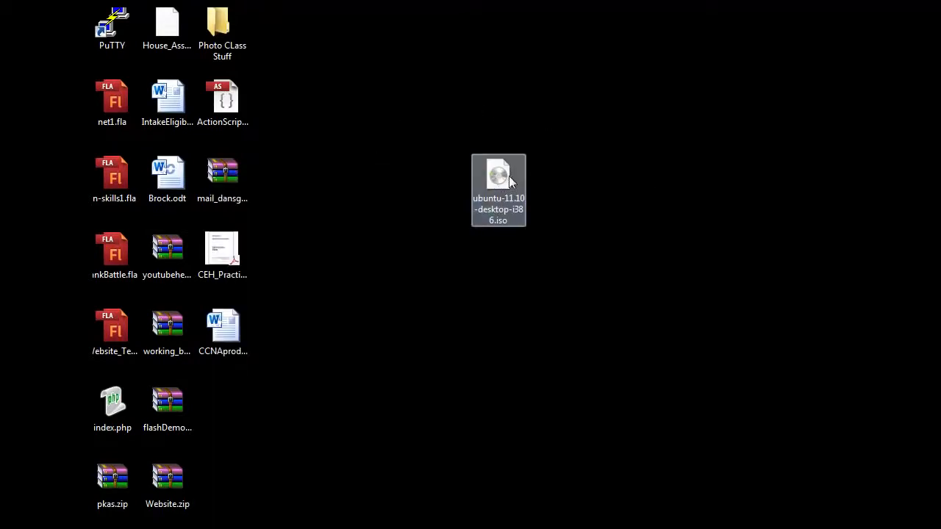
pyautogui.moveTo(500, 179)
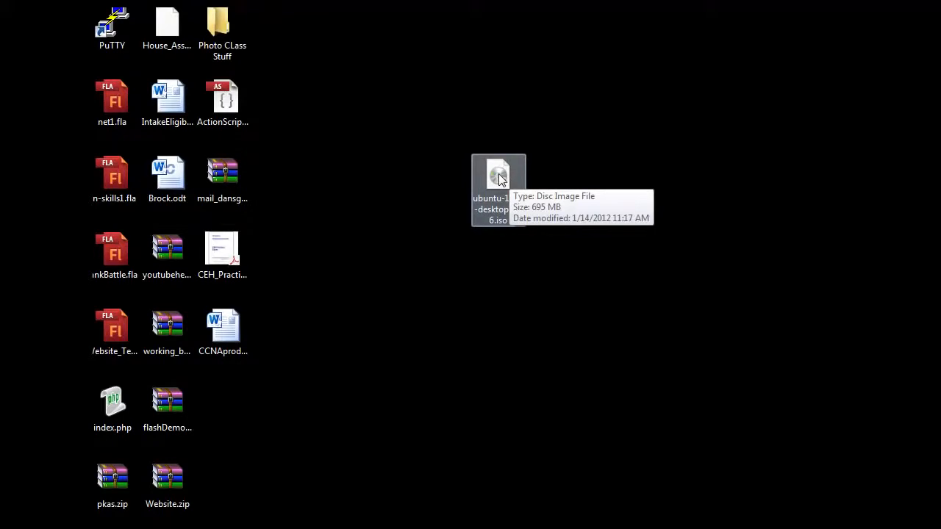
pyautogui.rightClick(498, 179)
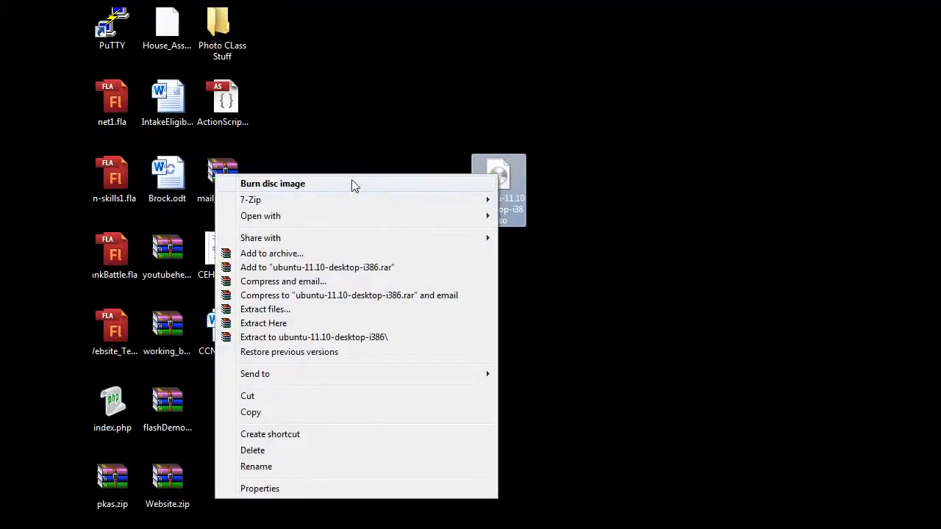
pyautogui.click(471, 95)
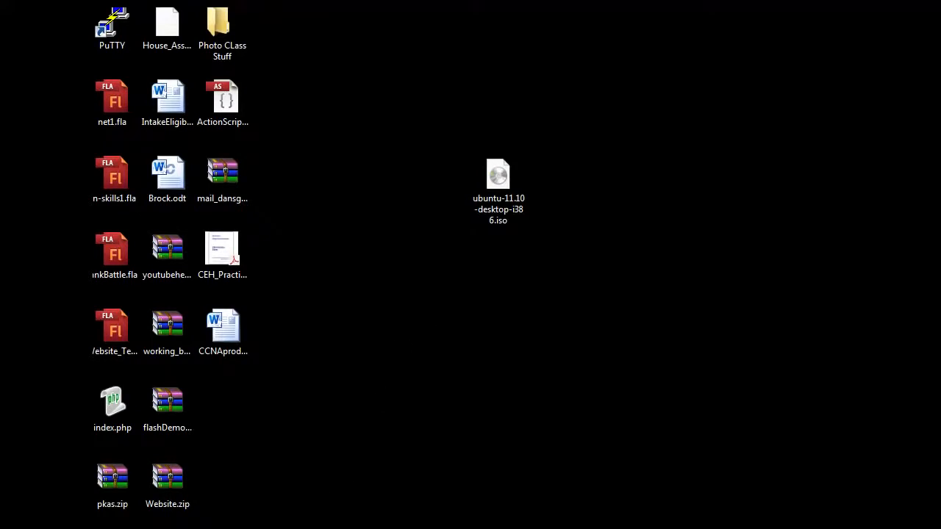
pyautogui.click(294, 528)
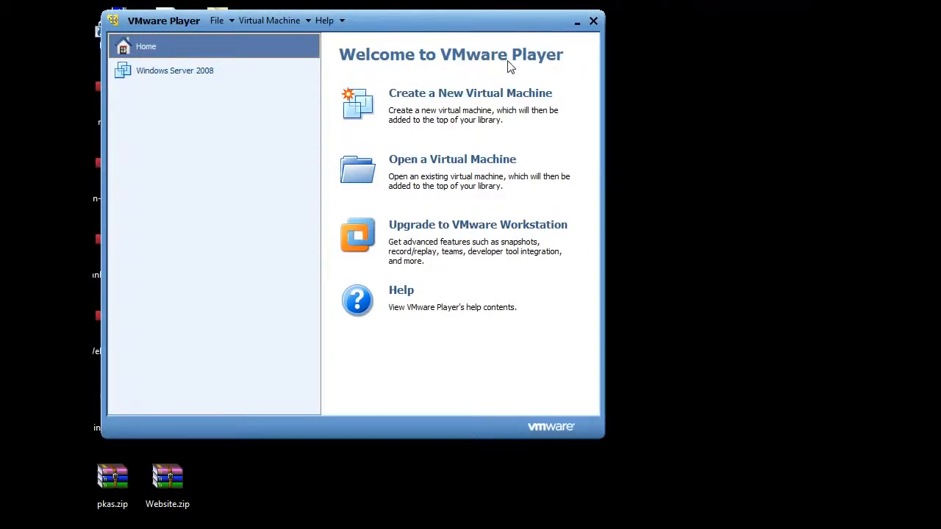
# - View the Windows Server 2008 VM, return Home, and start 'Create a New Virtual Machine'
pyautogui.click(801, 527)
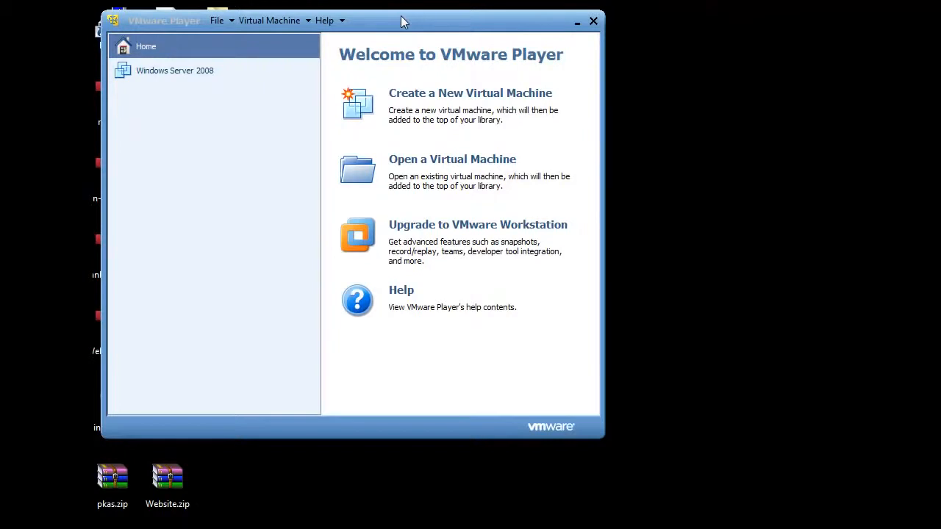
pyautogui.click(158, 70)
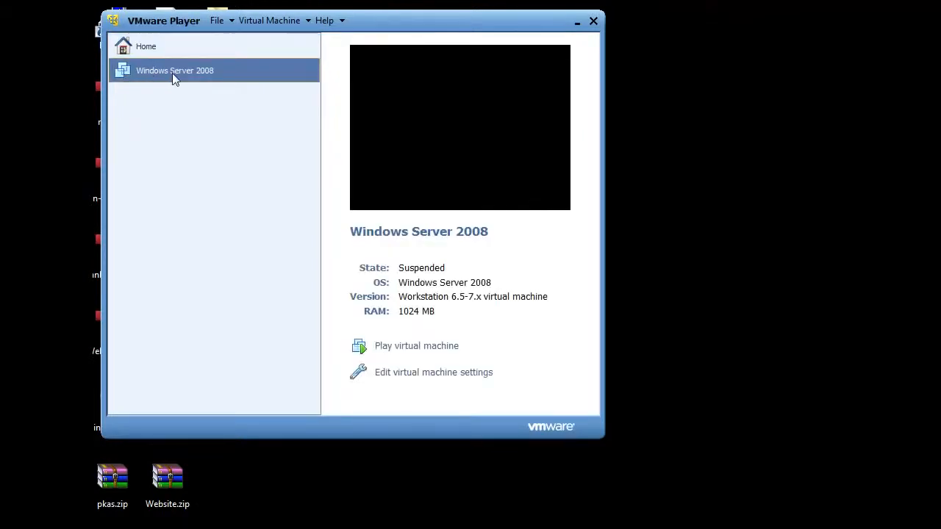
pyautogui.click(155, 49)
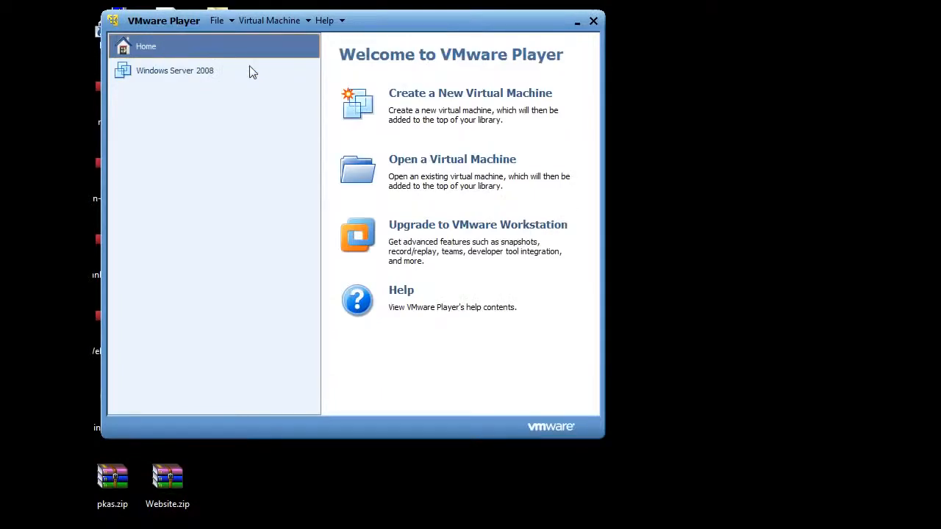
pyautogui.click(465, 98)
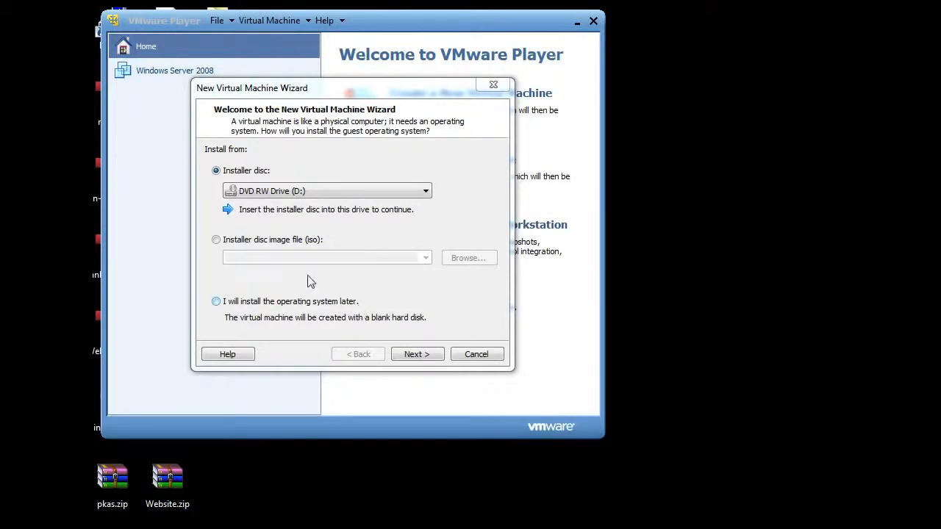
# - Use ubuntu-11.10-desktop-i386.iso from the Desktop as the installer disc image for Easy Install
pyautogui.click(216, 242)
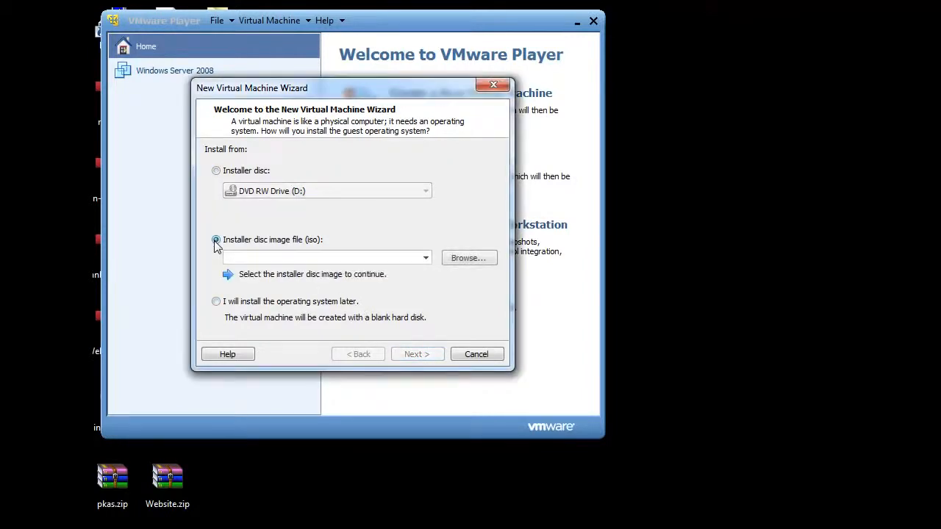
pyautogui.click(471, 262)
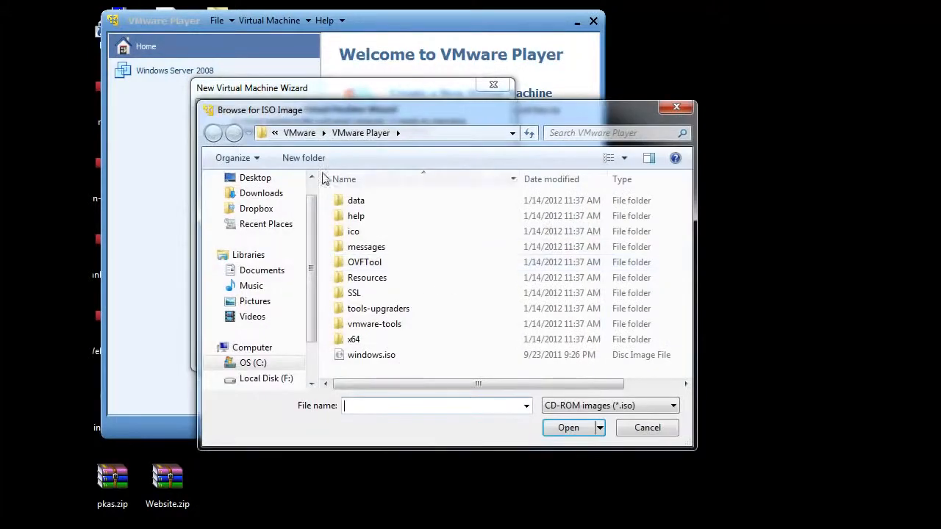
pyautogui.click(254, 179)
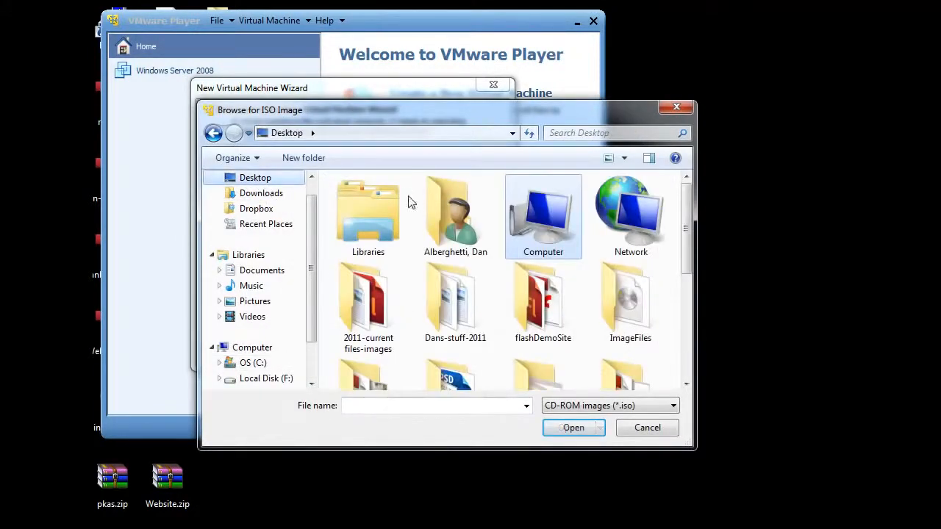
pyautogui.moveTo(685, 198); pyautogui.dragTo(695, 315)
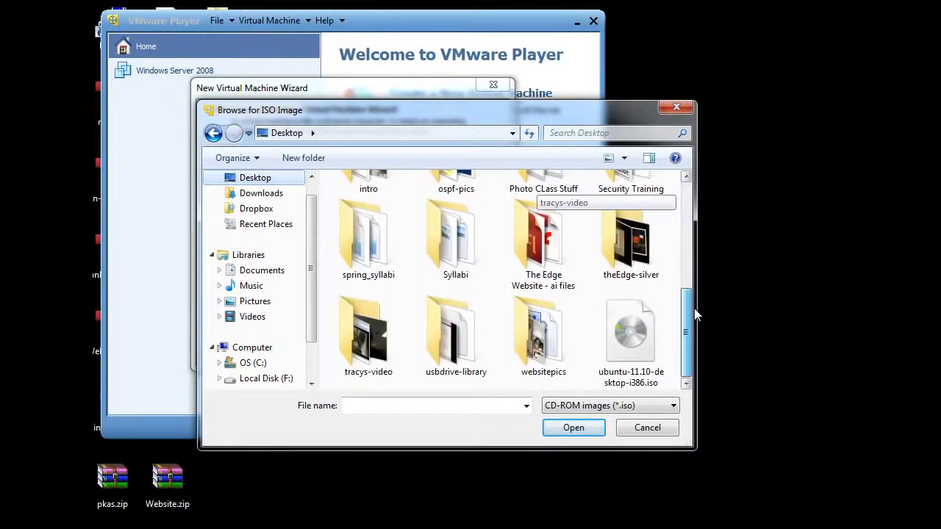
pyautogui.doubleClick(632, 345)
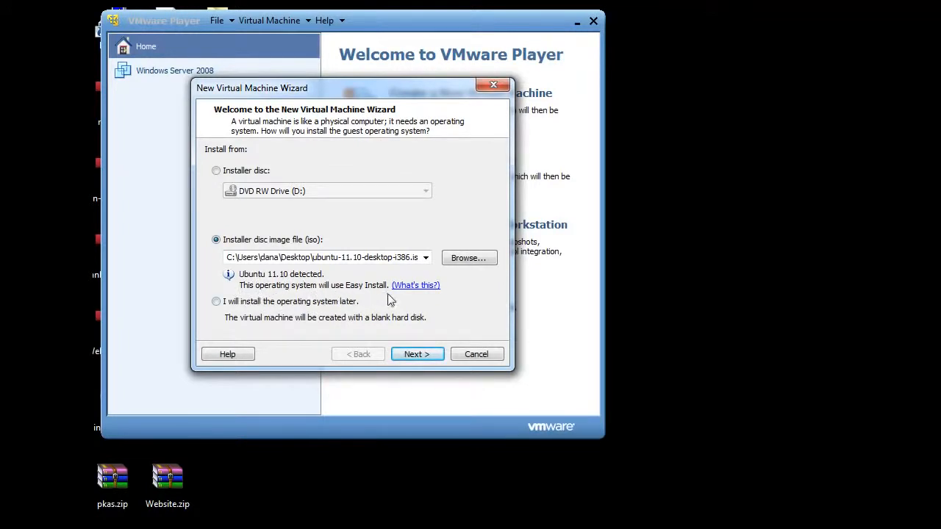
pyautogui.click(411, 355)
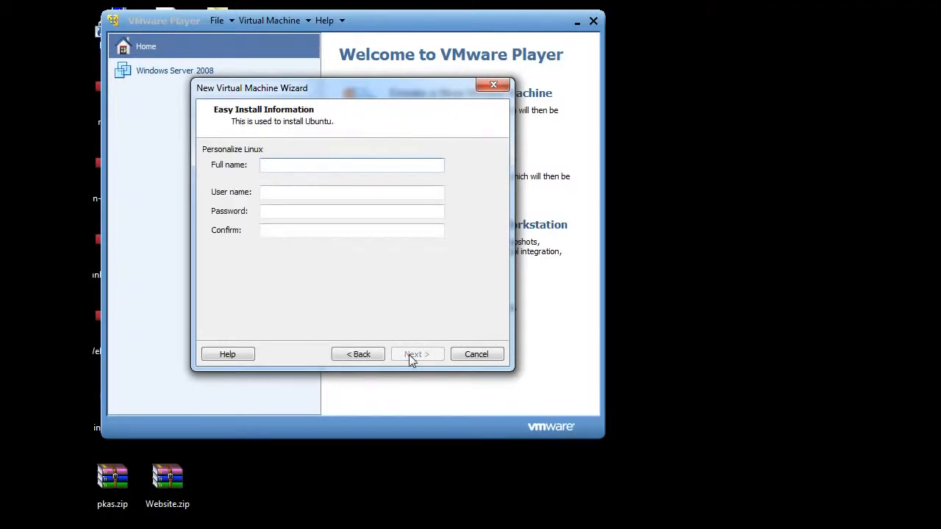
# - Enter full name 'Ubuntu 11.10', a user name, and a confirmed account password
pyautogui.write('Ubuntu 11.10')
pyautogui.click(301, 197)
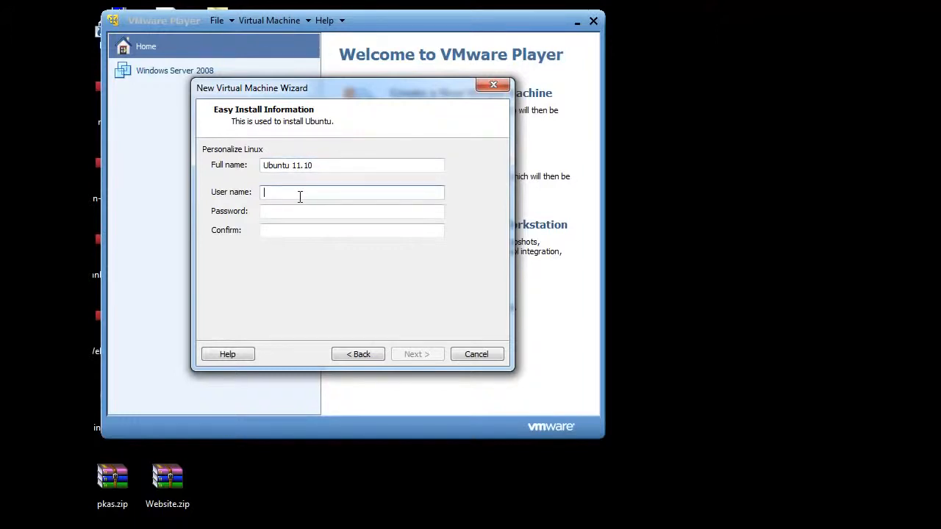
pyautogui.write('dan')
pyautogui.click(283, 213)
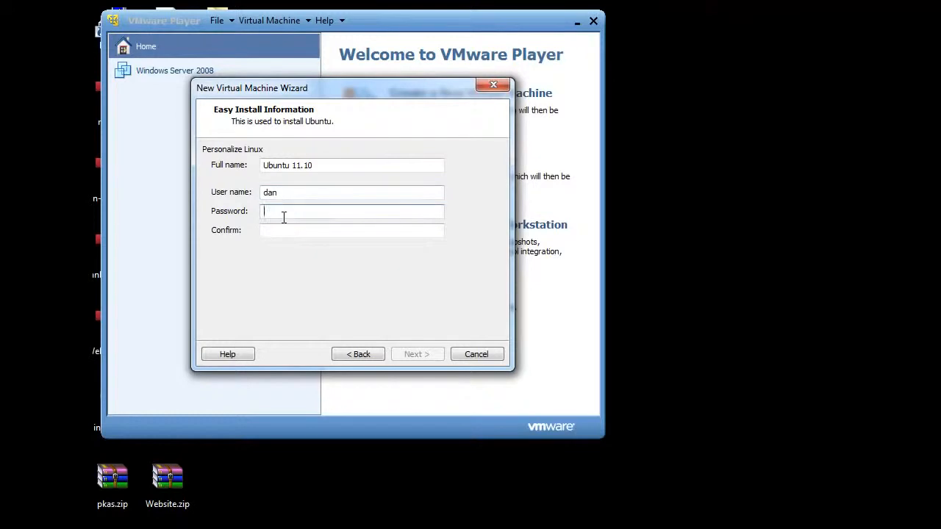
pyautogui.write('**********')
pyautogui.click(272, 232)
pyautogui.write('**********')
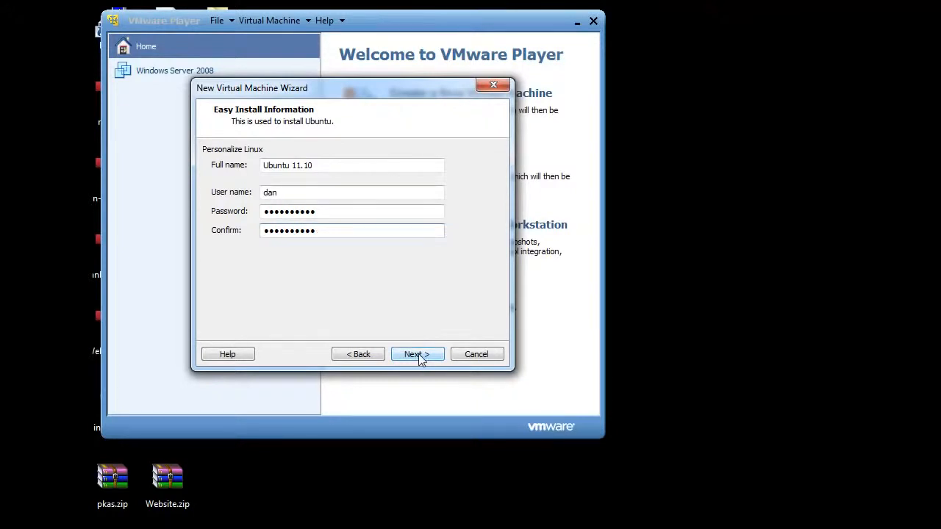
pyautogui.click(417, 354)
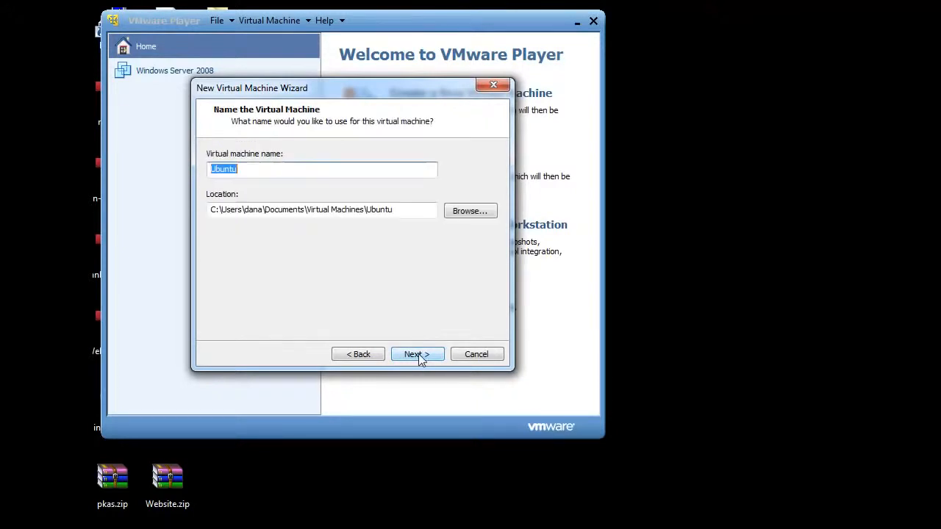
# - Name the VM Ubuntu-11.10, keep the 20 GB disk, and finish so it powers on
pyautogui.click(250, 168)
pyautogui.write('-11.10')
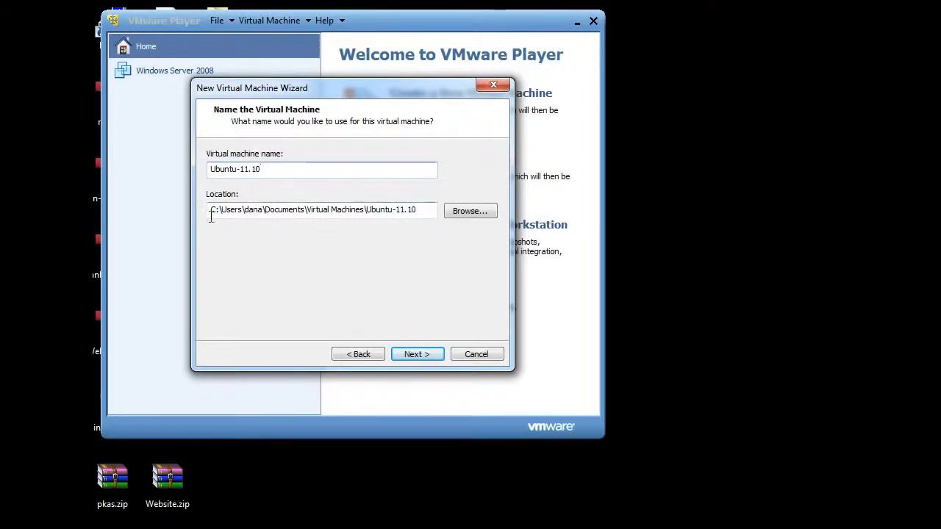
pyautogui.click(417, 355)
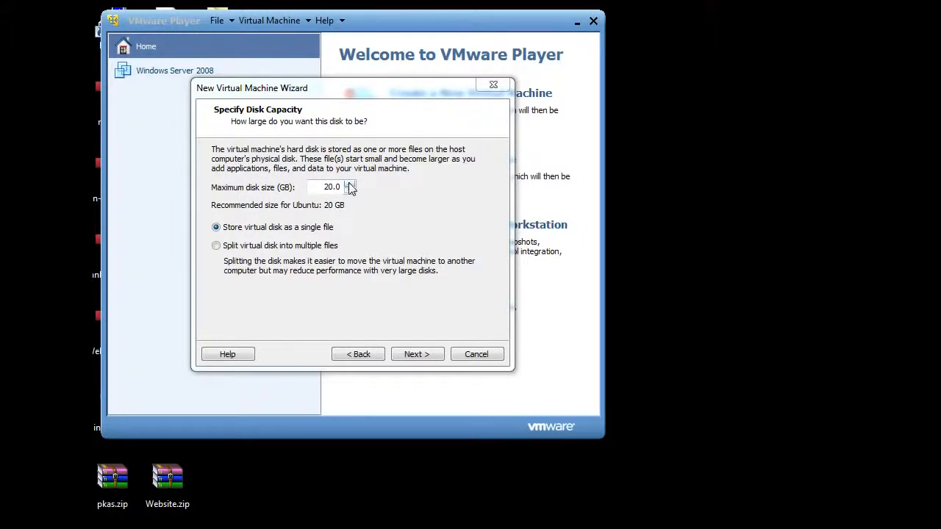
pyautogui.click(416, 356)
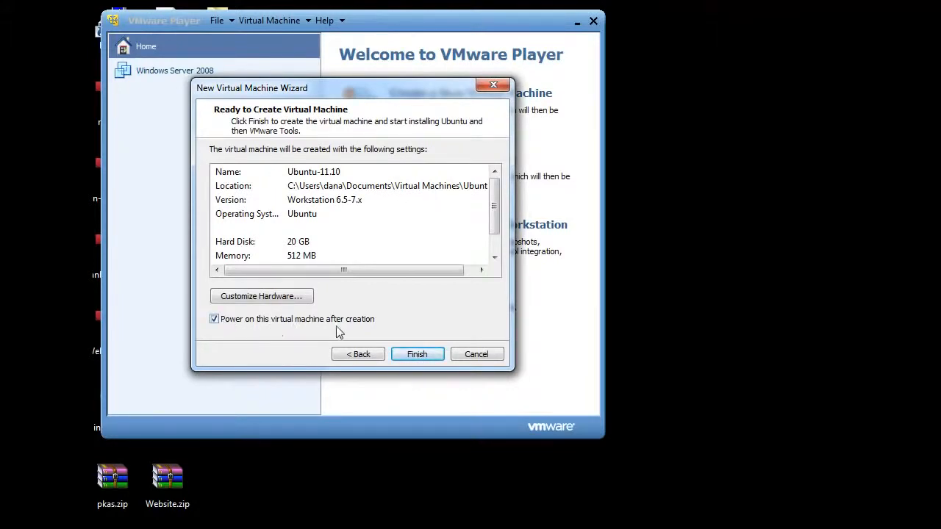
pyautogui.click(416, 355)
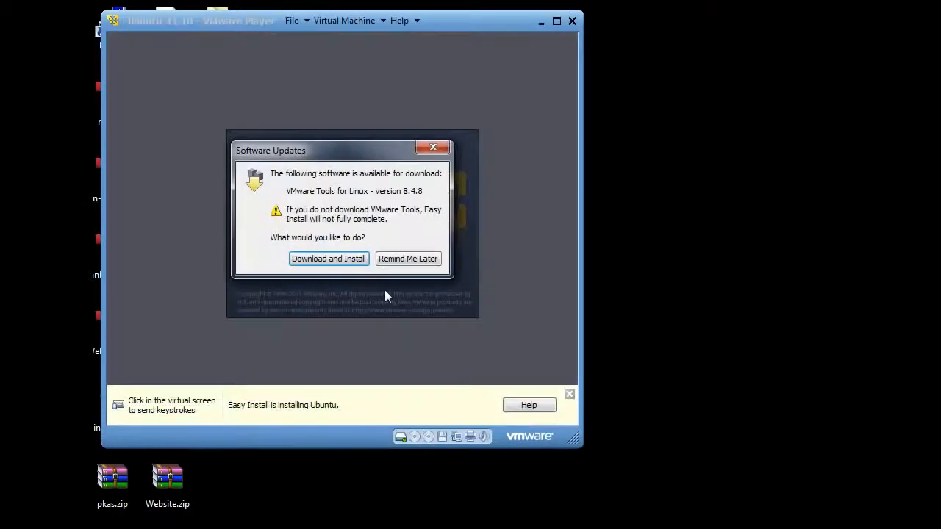
# - Dismiss the startup and Removable Devices notices, then Download and Install VMware Tools for Linux
pyautogui.click(324, 259)
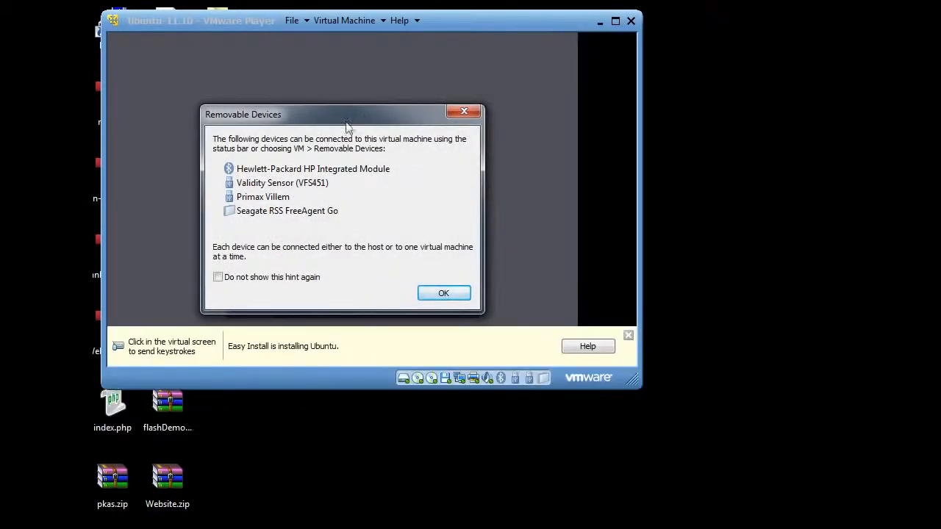
pyautogui.moveTo(353, 127); pyautogui.dragTo(357, 88)
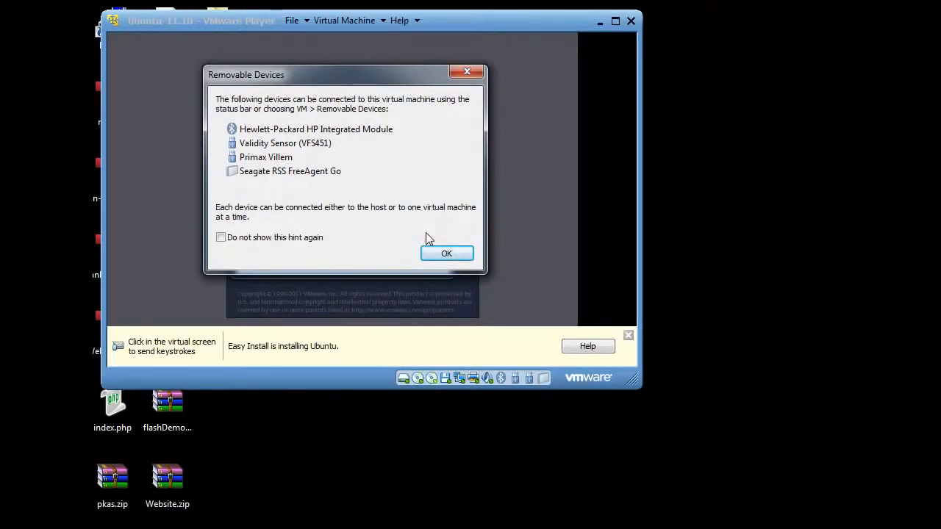
pyautogui.click(454, 254)
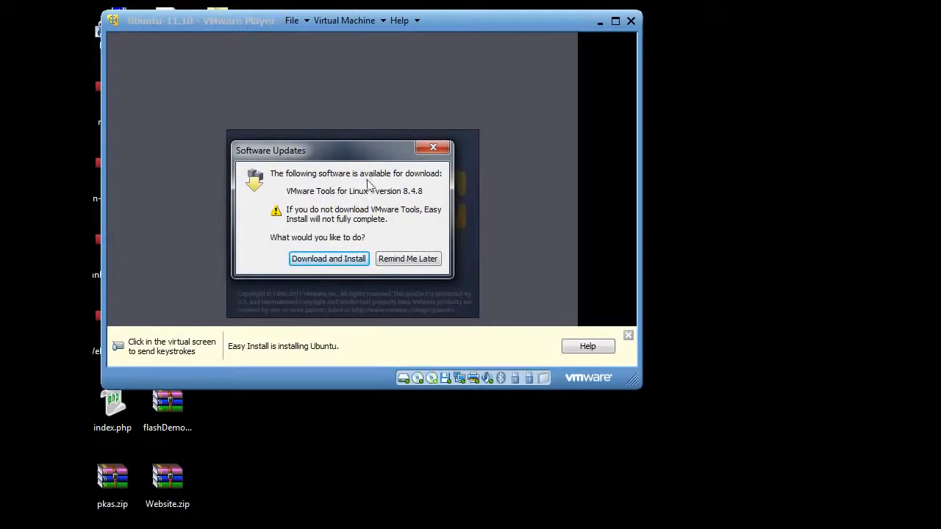
pyautogui.click(332, 261)
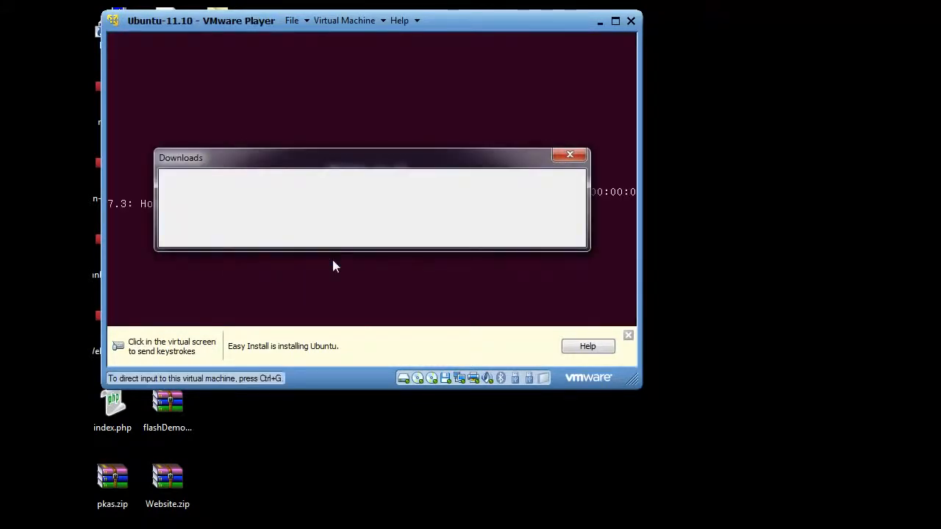
pyautogui.moveTo(469, 155); pyautogui.dragTo(482, 396)
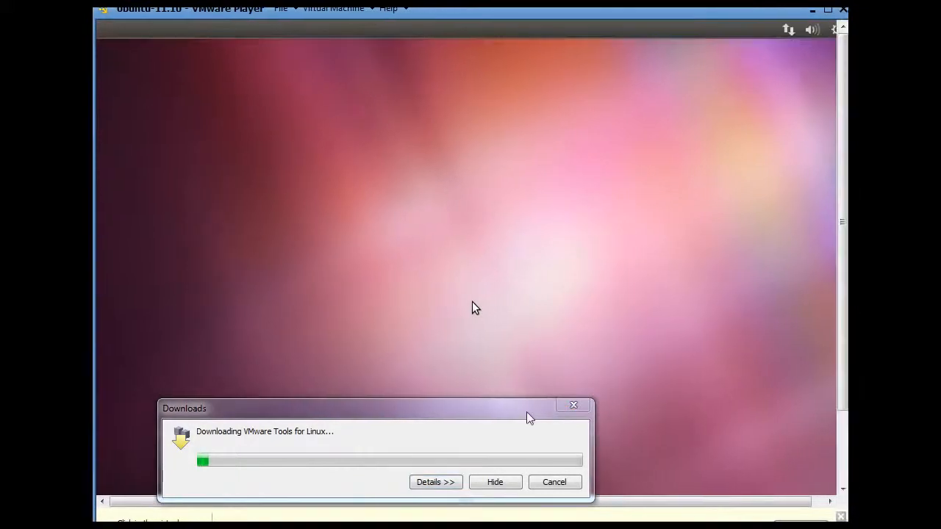
# - Expand the Downloads window's Details to check VMware Tools progress, then move it left
pyautogui.moveTo(530, 417); pyautogui.dragTo(536, 309)
pyautogui.click(443, 376)
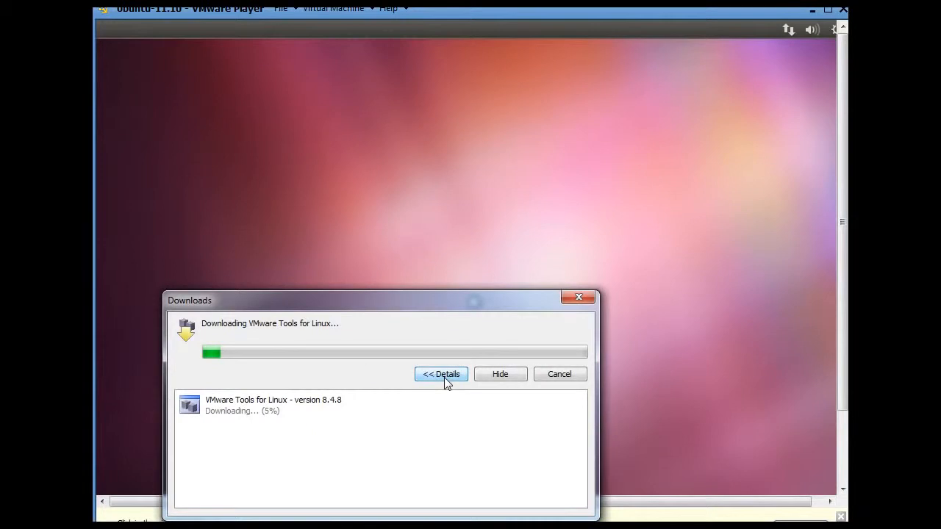
pyautogui.moveTo(524, 301); pyautogui.dragTo(14, 243)
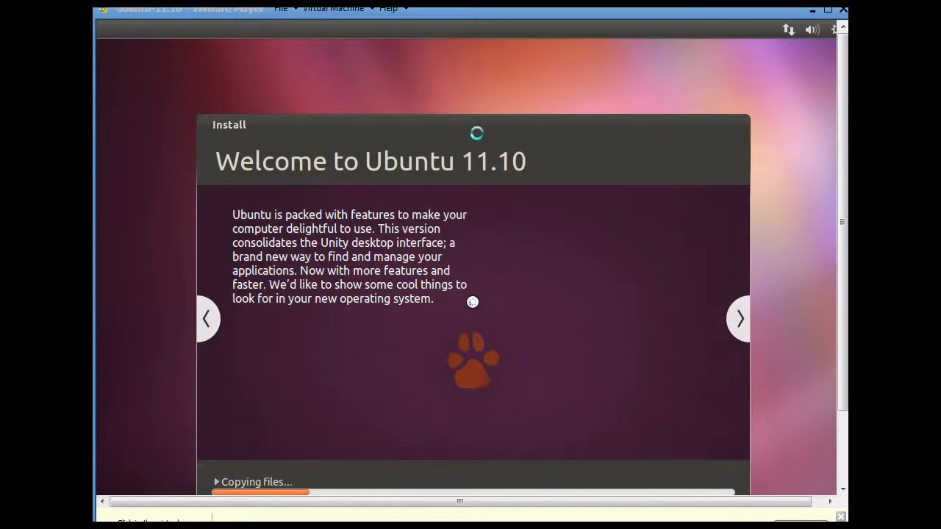
# - Drag the Ubuntu Install window up by its title bar during file copying
pyautogui.moveTo(476, 122); pyautogui.dragTo(470, 59)
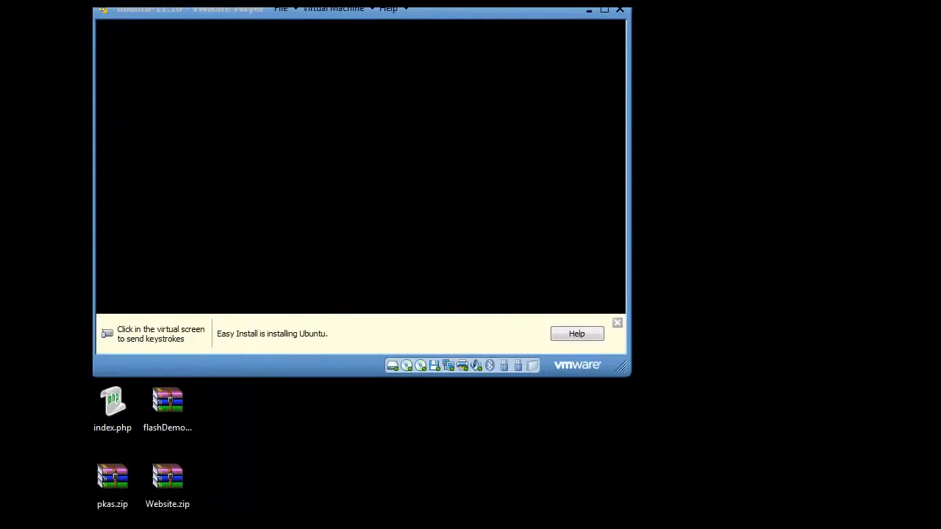
# - Shift the VMware Player window slightly down and try enlarging it from its bottom-right corner
pyautogui.moveTo(196, 9); pyautogui.dragTo(201, 19)
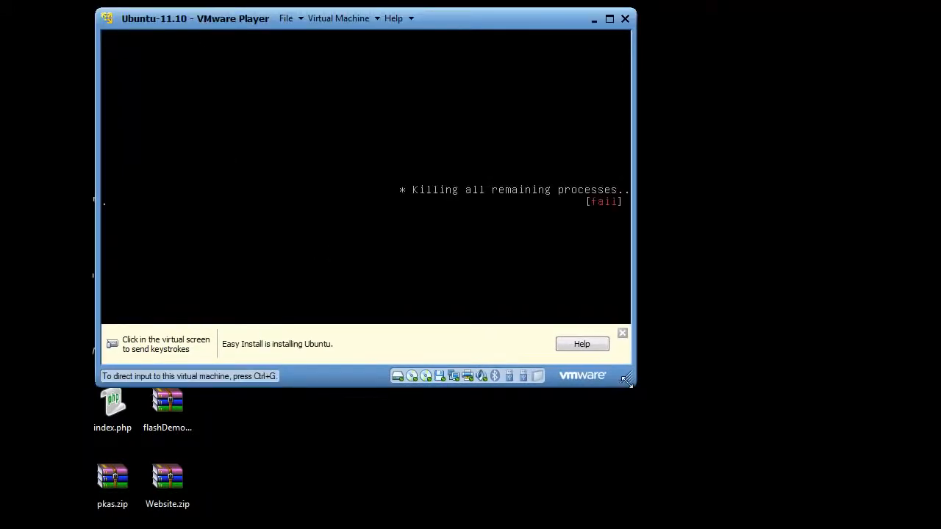
pyautogui.moveTo(626, 379); pyautogui.dragTo(702, 452)
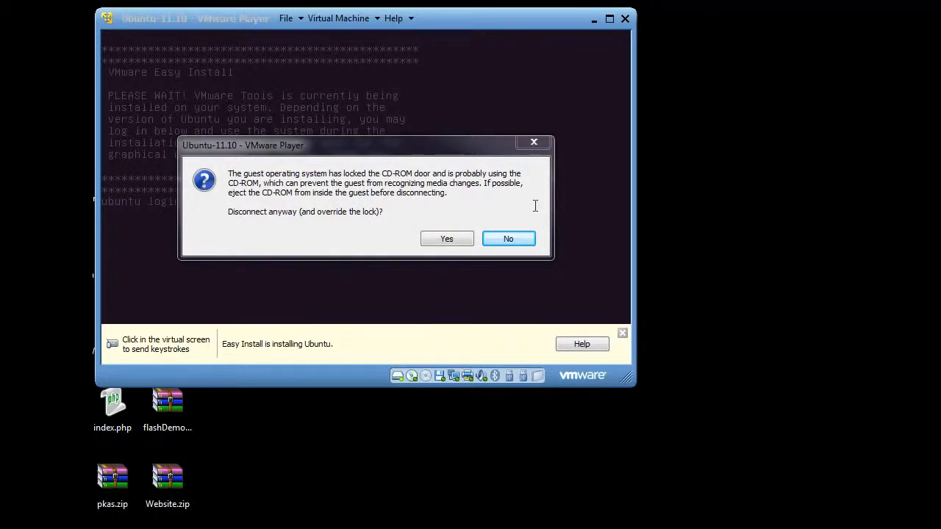
# - Answer No to disconnecting the locked CD-ROM, then drag the Downloads window back on screen
pyautogui.click(514, 242)
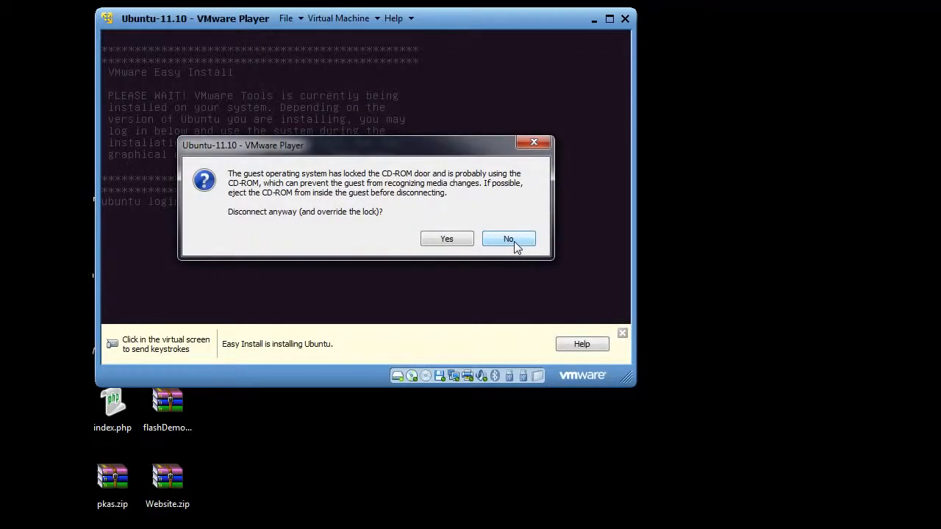
pyautogui.click(514, 241)
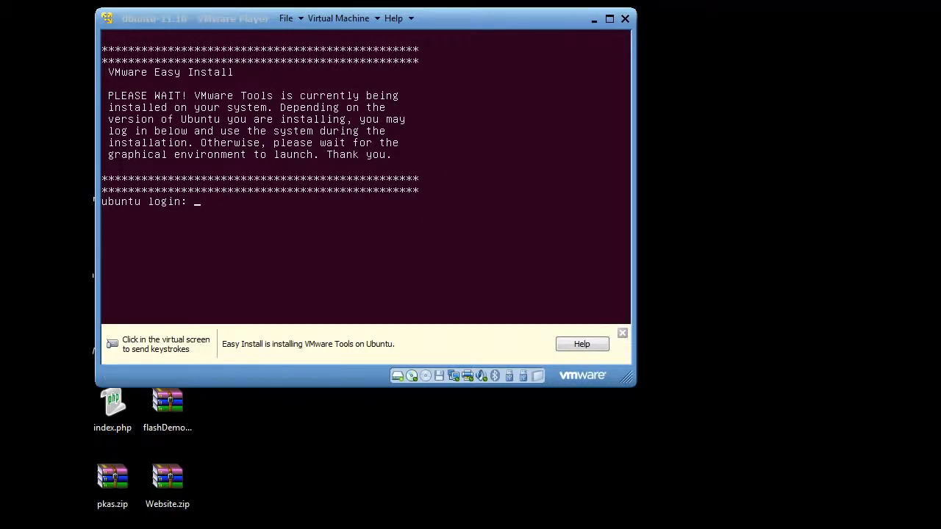
pyautogui.moveTo(2, 112); pyautogui.dragTo(424, 184)
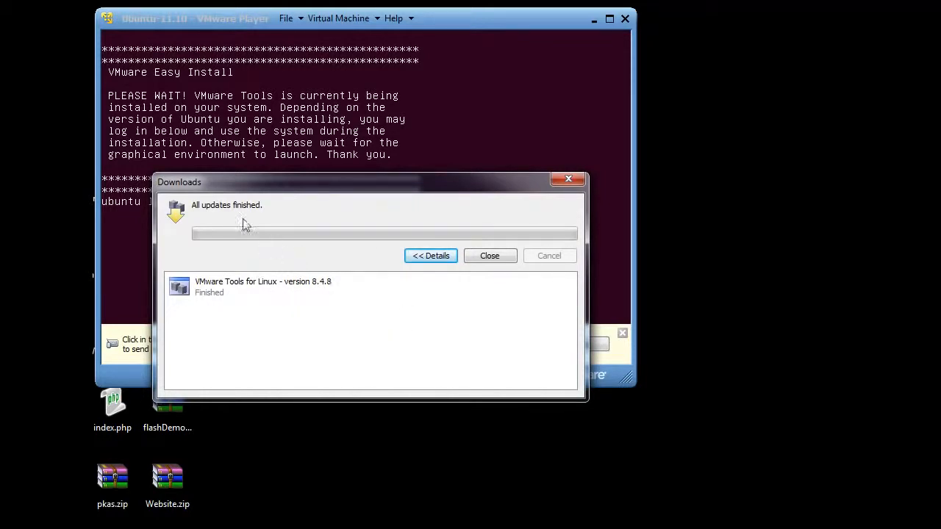
# - Close the Downloads window now that VMware Tools 8.4.8 has finished downloading
pyautogui.click(489, 256)
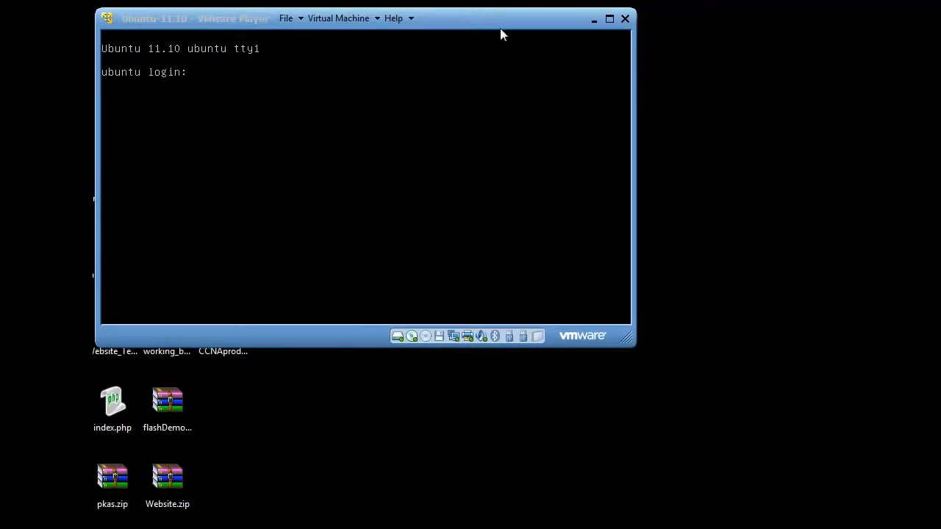
# - Log in at the Ubuntu tty1 prompt with the account's username and password, then run startx
pyautogui.moveTo(503, 21); pyautogui.dragTo(502, 21)
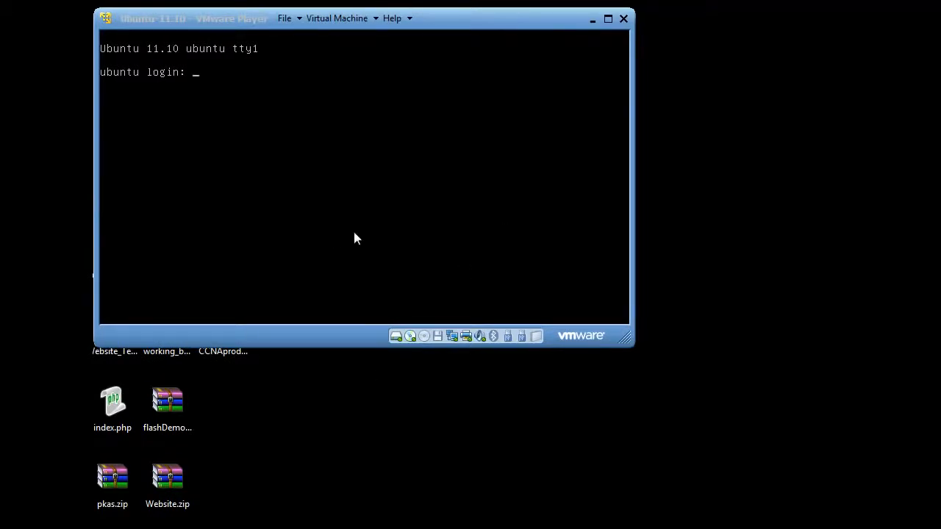
pyautogui.moveTo(504, 31)
pyautogui.mouseDown()
pyautogui.moveTo(512, 27)
pyautogui.moveTo(504, 24)
pyautogui.mouseUp()
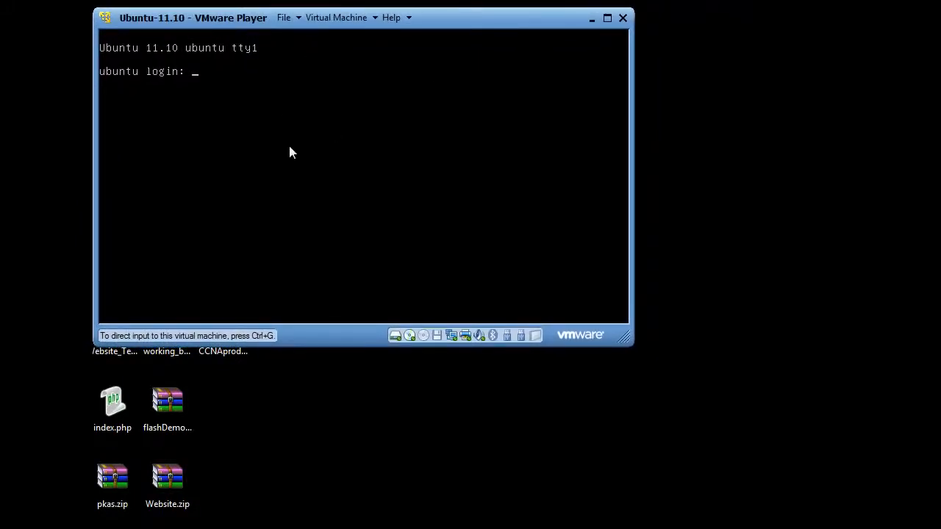
pyautogui.click(324, 209)
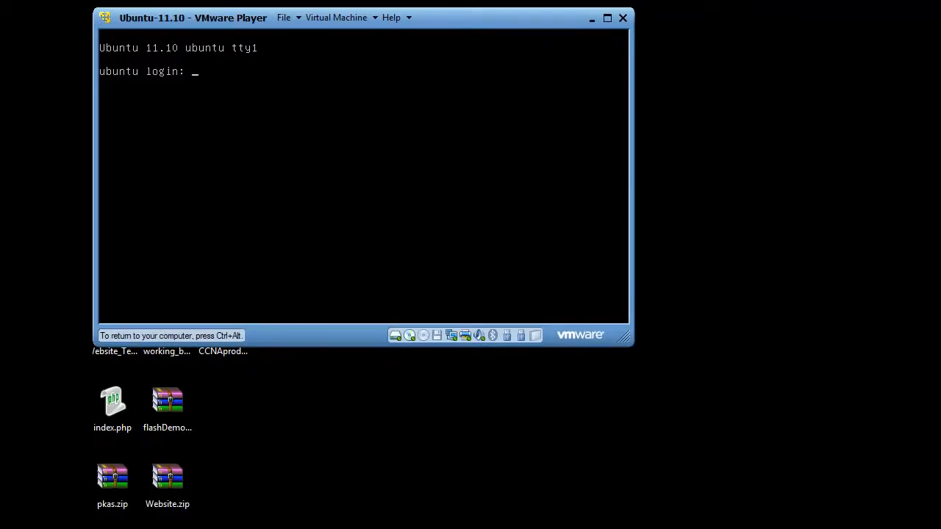
pyautogui.hotkey('ctrl', 'alt')
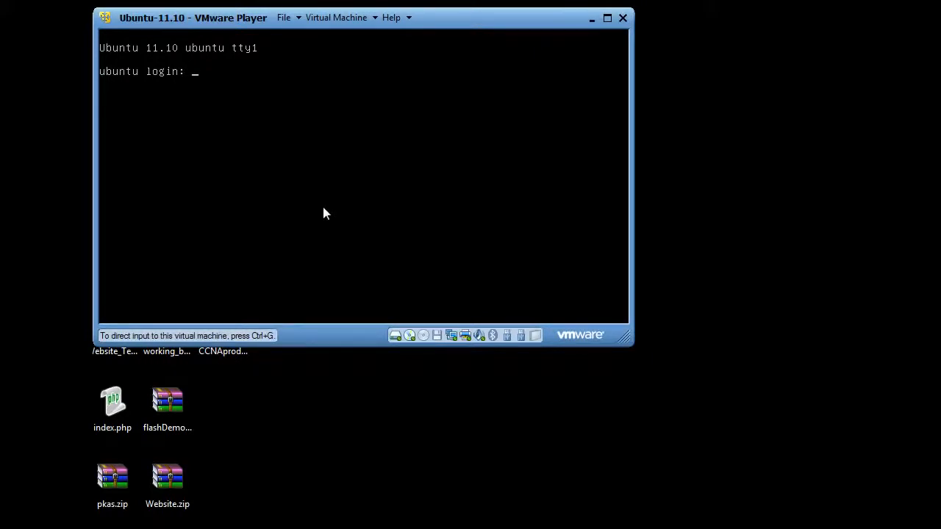
pyautogui.click(360, 210)
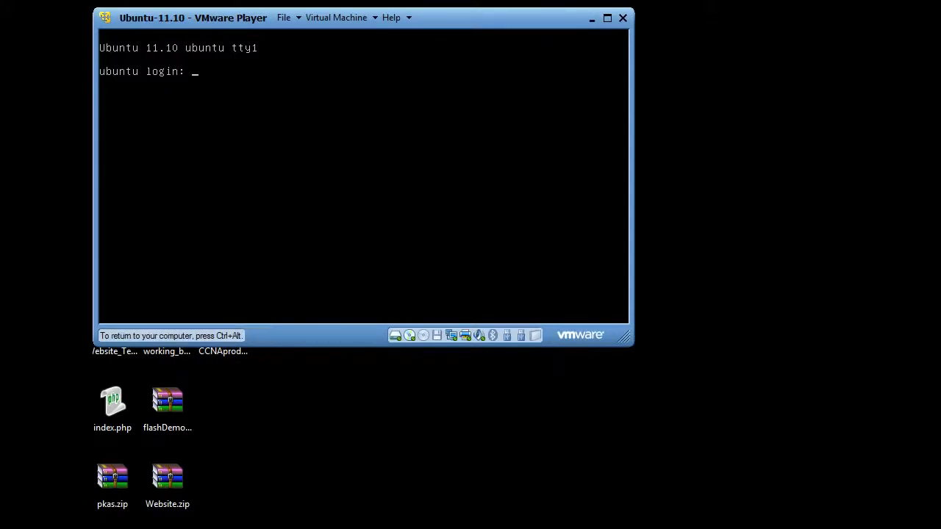
pyautogui.write('dan')
pyautogui.press('Return')
pyautogui.press('Return')
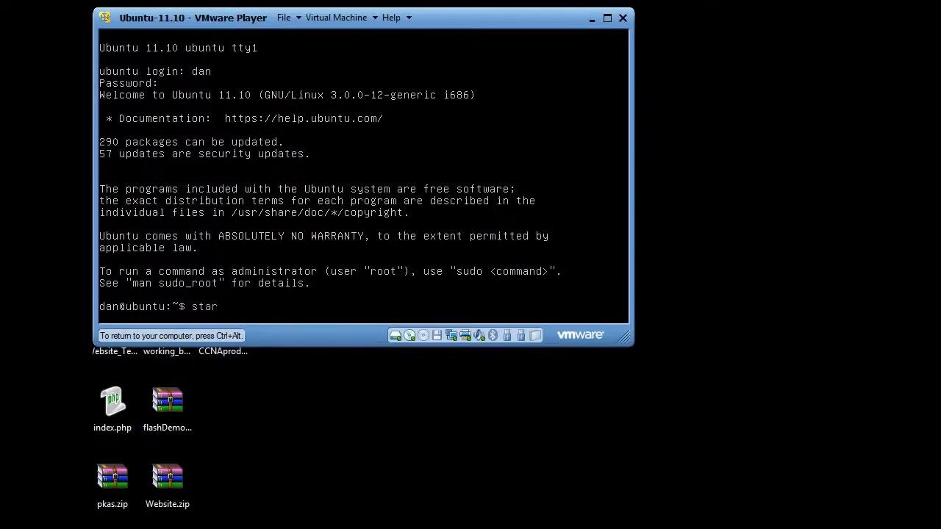
pyautogui.press('Return')
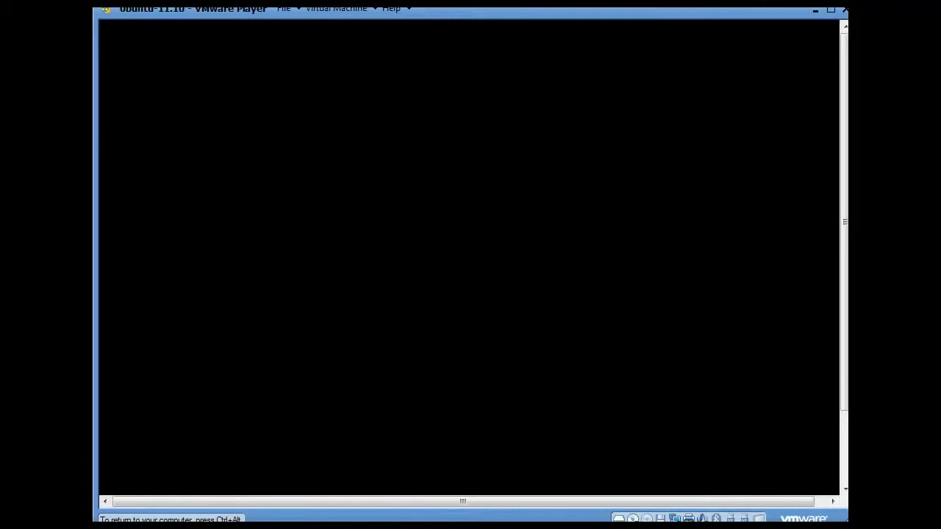
# - Release input with Ctrl+Alt, reposition the player window, and open then dismiss the Ubuntu gear menu
pyautogui.hotkey('ctrl', 'alt')
pyautogui.moveTo(509, 9); pyautogui.dragTo(508, 16)
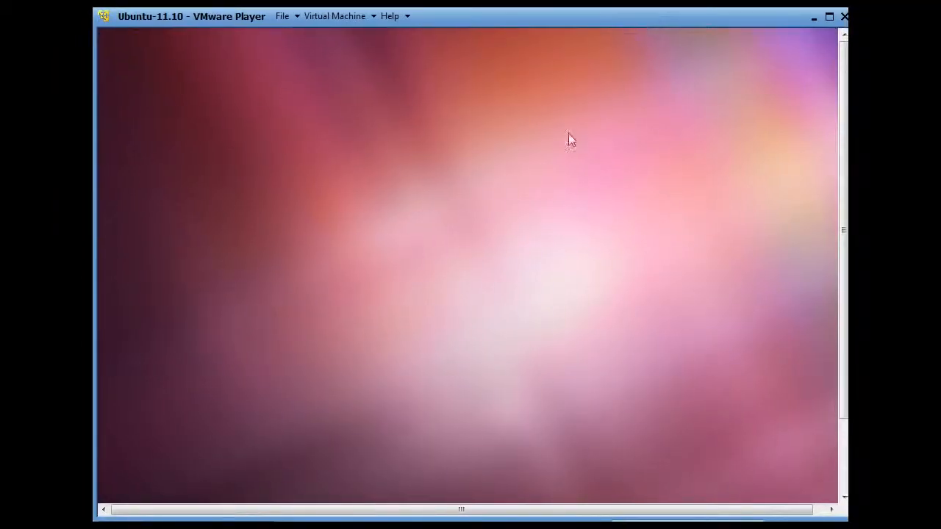
pyautogui.moveTo(534, 13); pyautogui.dragTo(535, 17)
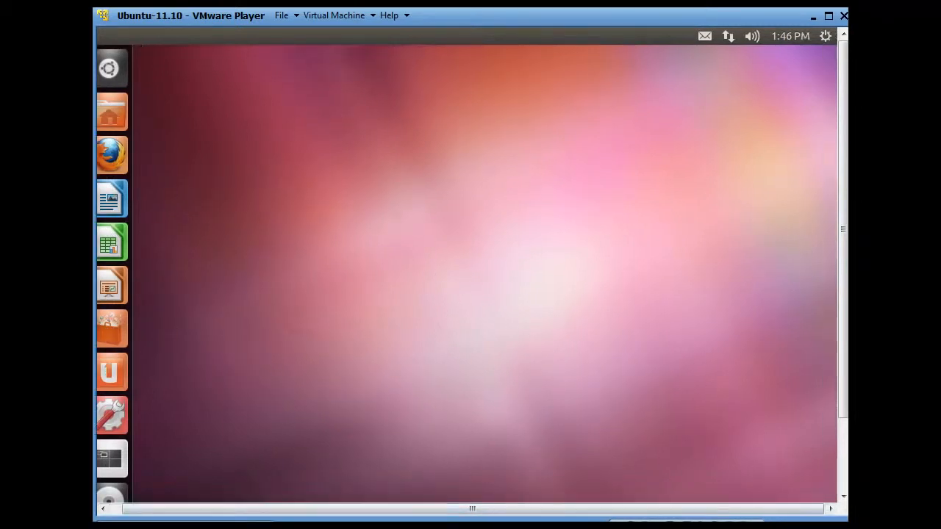
pyautogui.click(826, 37)
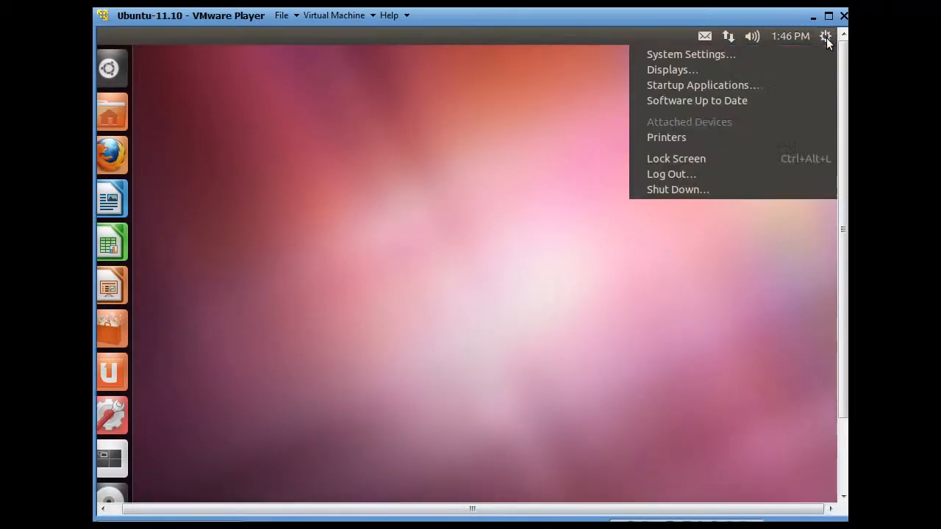
pyautogui.click(663, 70)
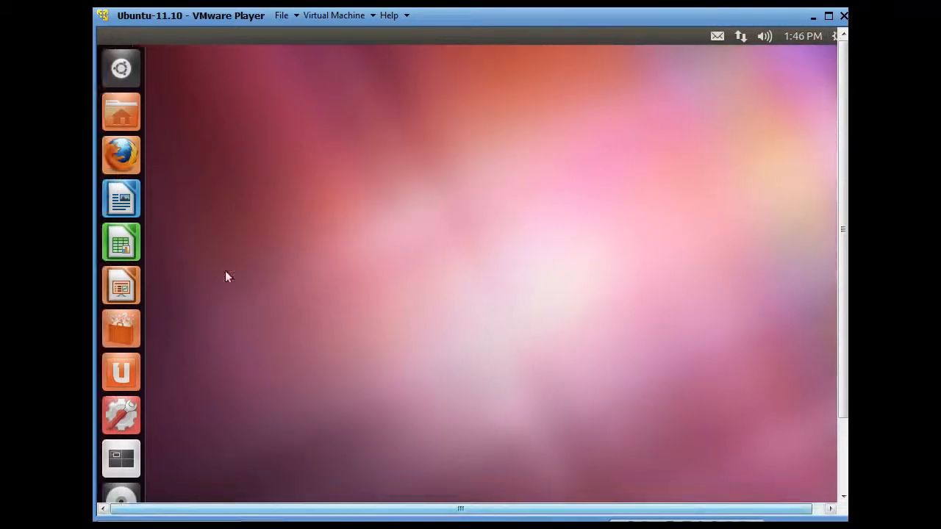
pyautogui.click(129, 165)
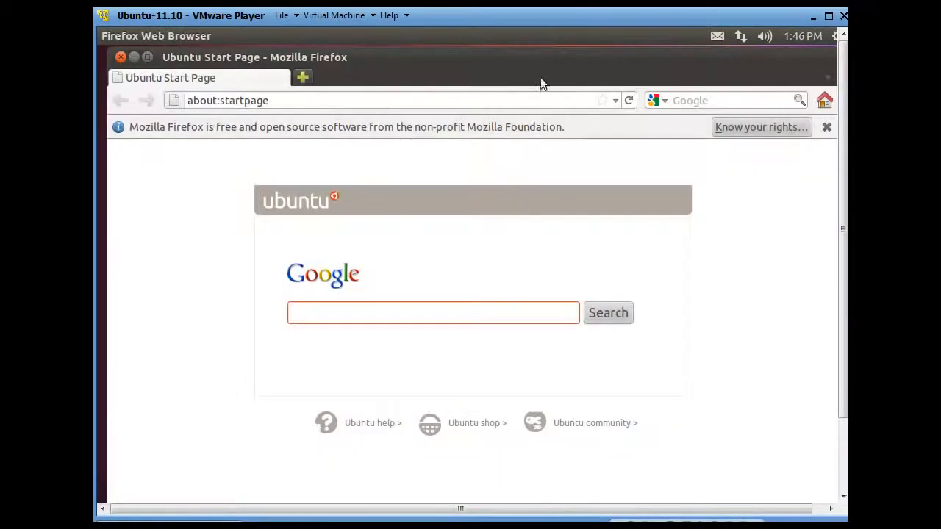
pyautogui.click(273, 101)
pyautogui.write('espn.com')
pyautogui.press('Return')
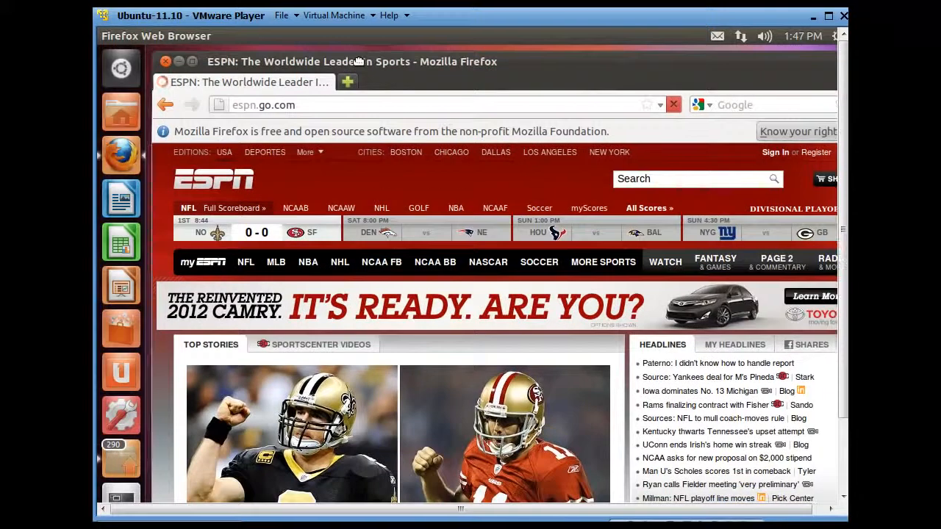
pyautogui.moveTo(353, 59); pyautogui.dragTo(294, 58)
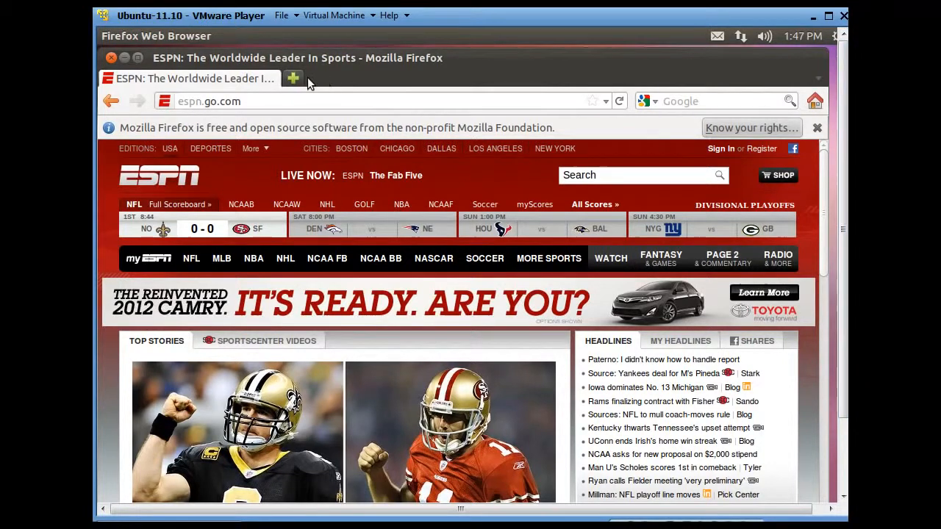
pyautogui.click(110, 58)
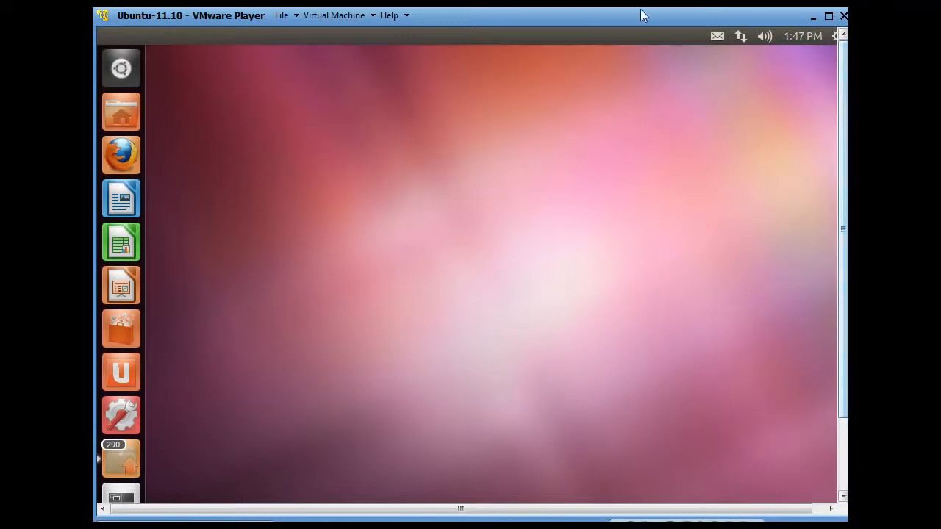
# - Set the Network Adapter under Removable Devices to Bridged instead of NAT and save
pyautogui.moveTo(586, 12)
pyautogui.mouseDown()
pyautogui.moveTo(652, 61)
pyautogui.moveTo(584, 7)
pyautogui.moveTo(587, 14)
pyautogui.mouseUp()
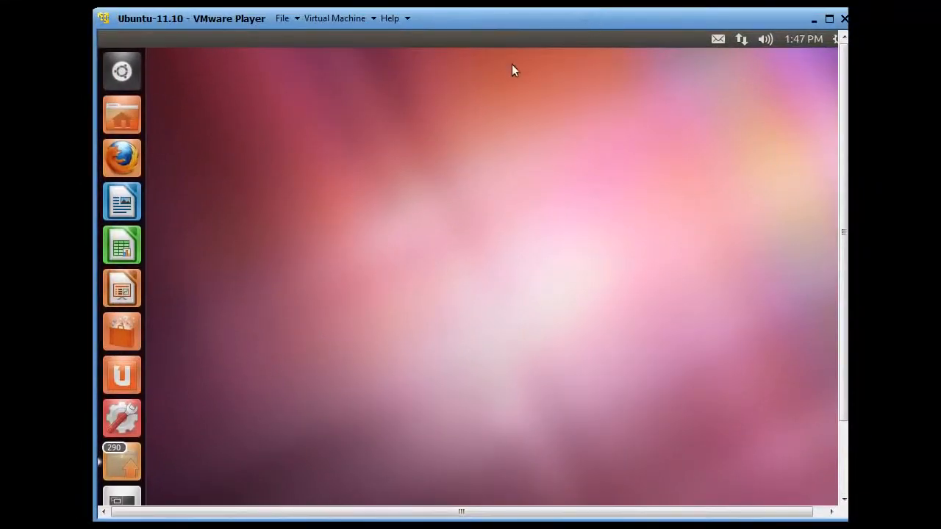
pyautogui.click(365, 20)
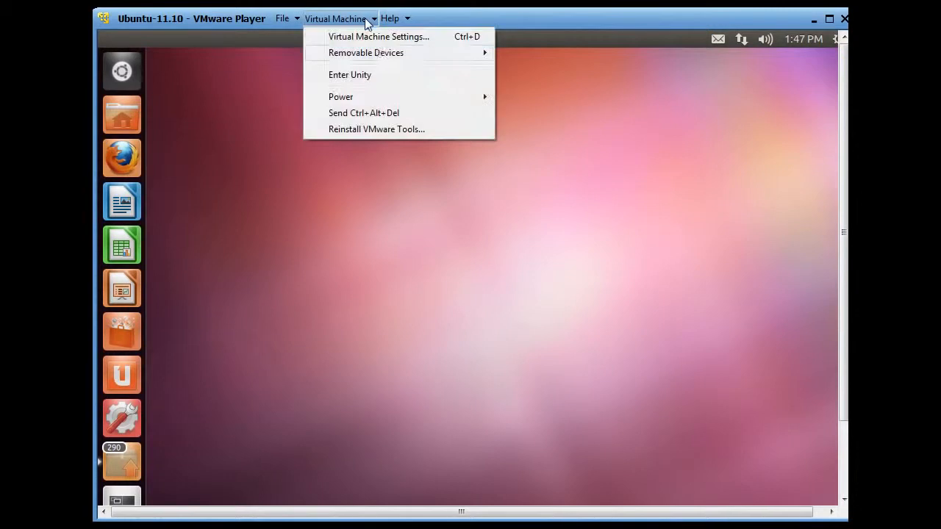
pyautogui.moveTo(379, 58)
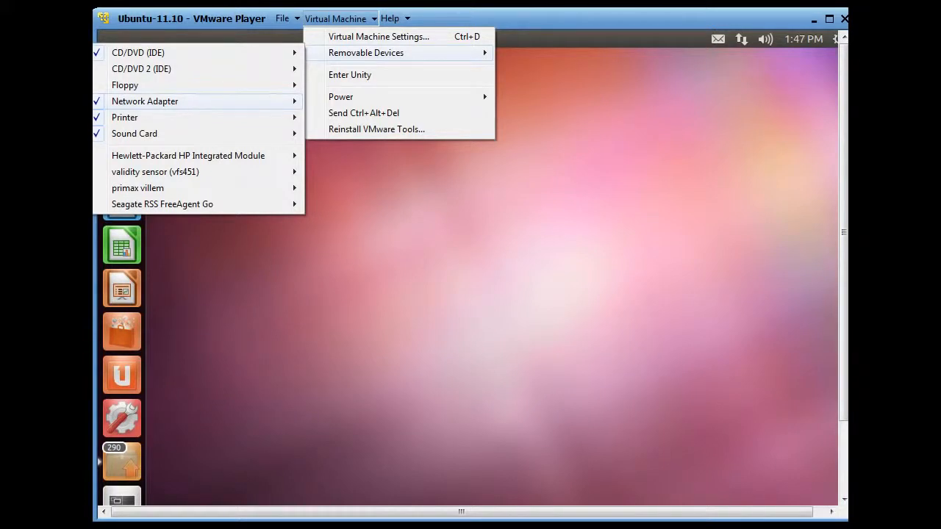
pyautogui.click(327, 125)
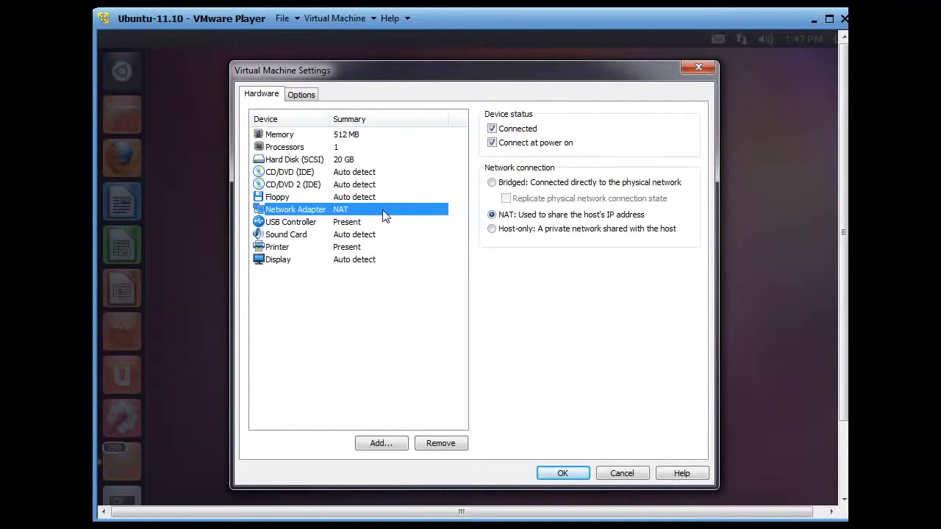
pyautogui.click(491, 182)
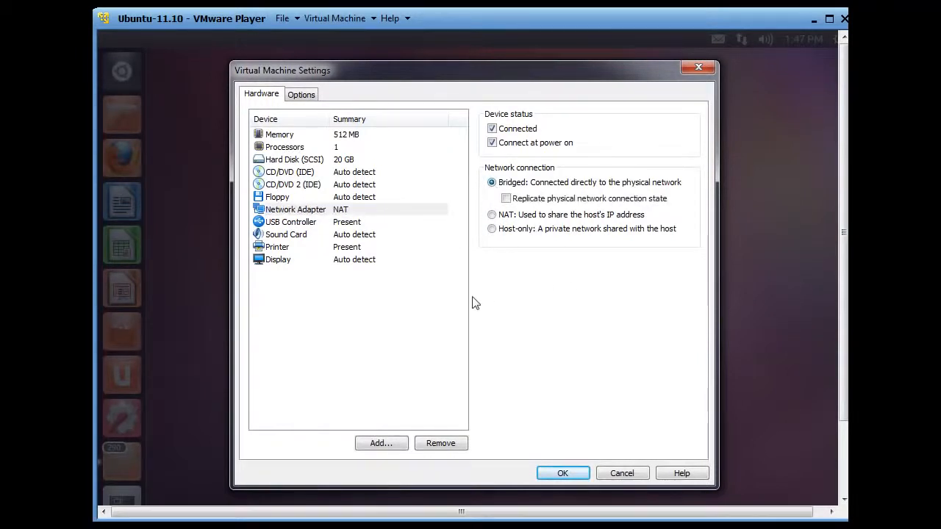
pyautogui.click(561, 476)
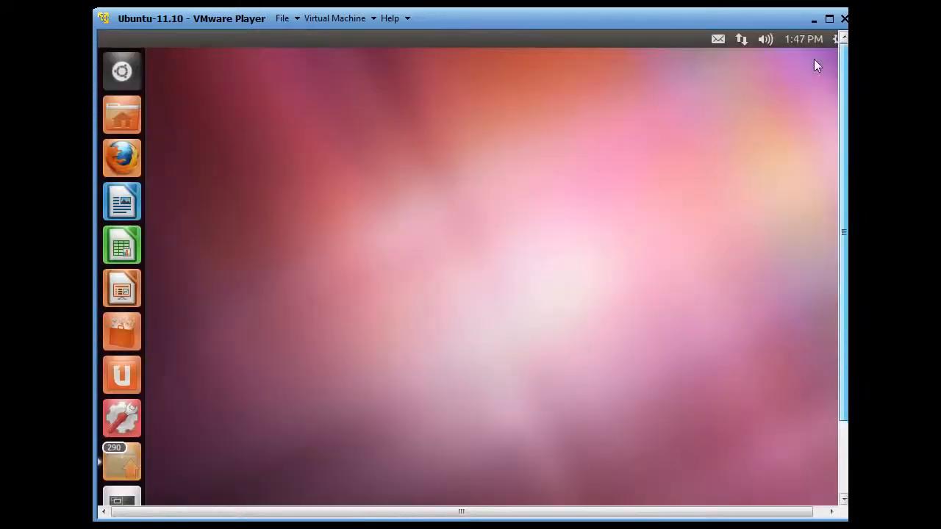
# - Launch Firefox from the Unity launcher and load espn.com
pyautogui.click(124, 163)
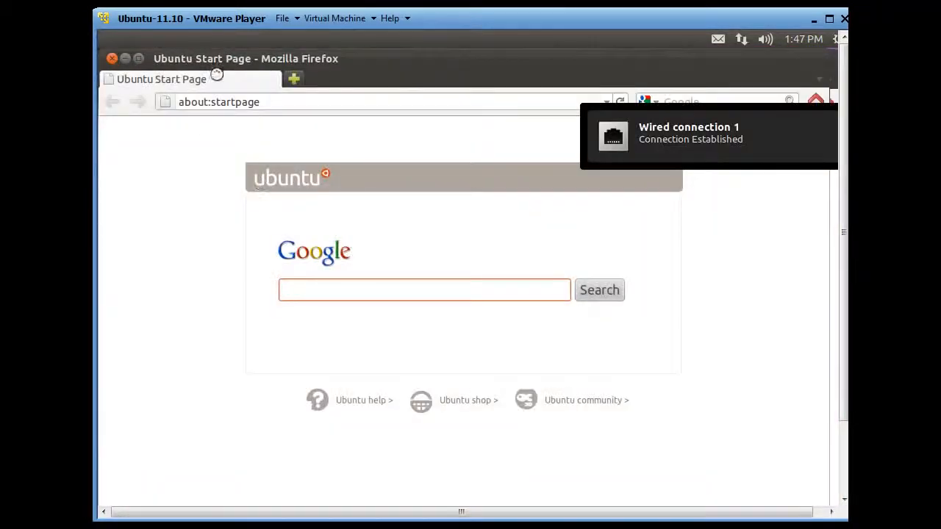
pyautogui.moveTo(263, 102); pyautogui.dragTo(98, 101)
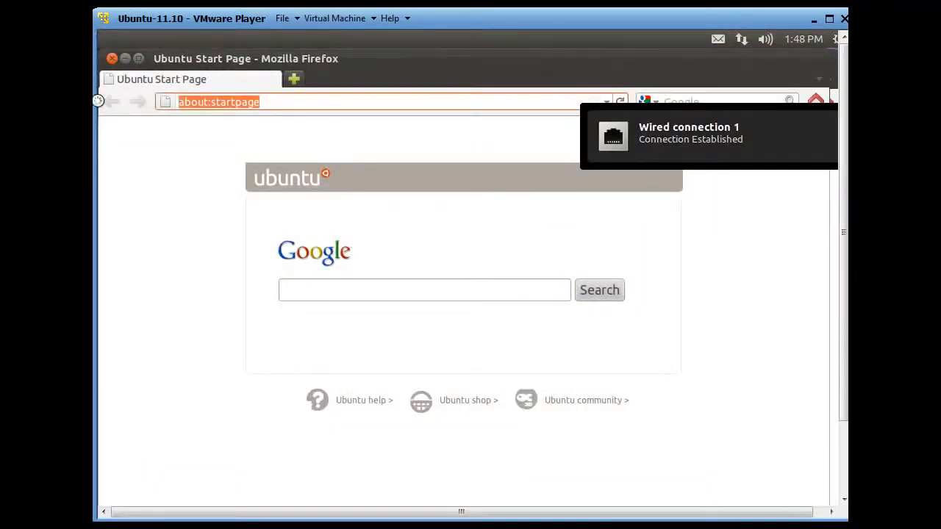
pyautogui.write('espn.')
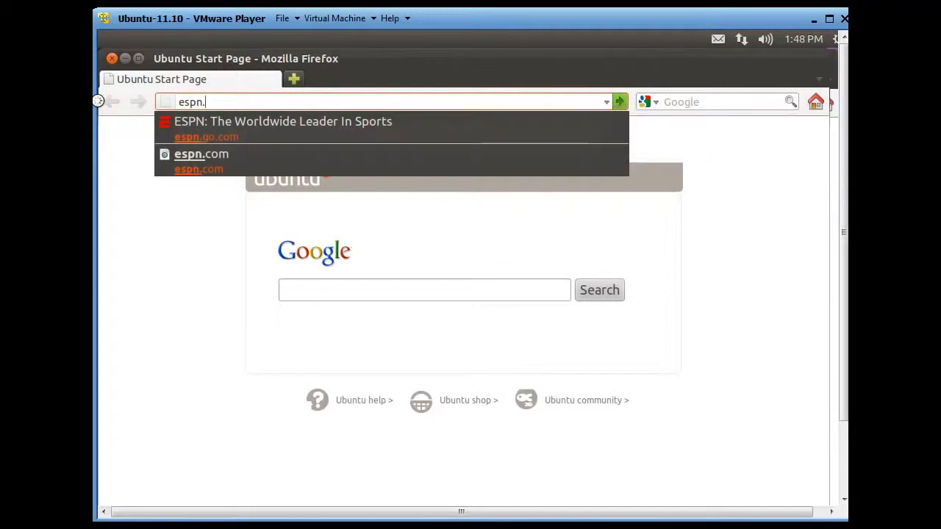
pyautogui.write('com')
pyautogui.press('Return')
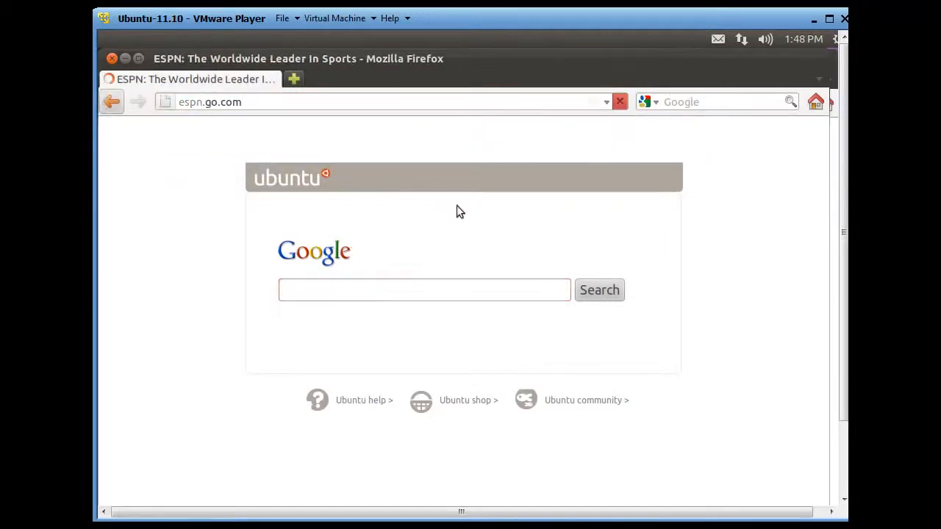